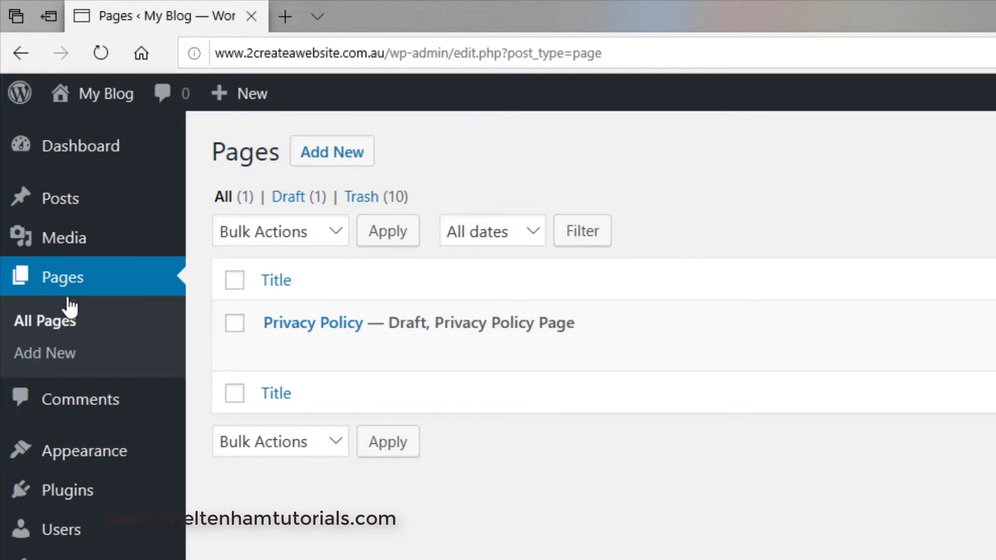
- Create a new page, dismiss the block editor welcome tip, and title the page "Home Page"
click(49, 358)
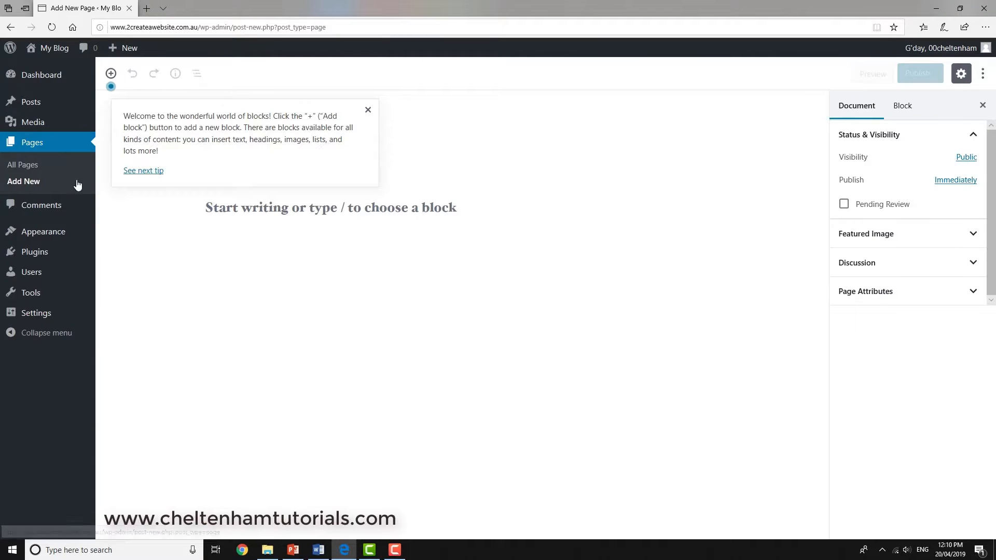
click(368, 110)
click(327, 141)
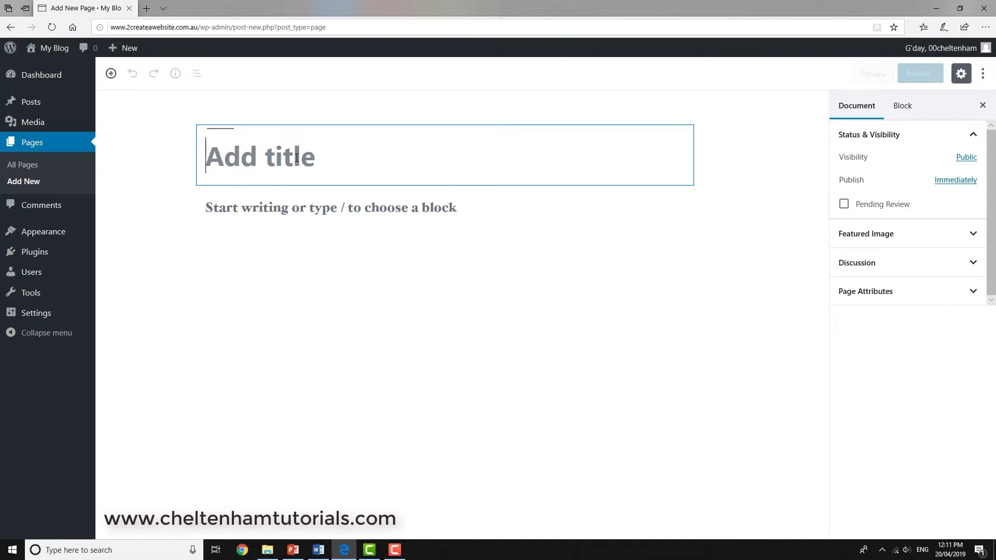
text(H)
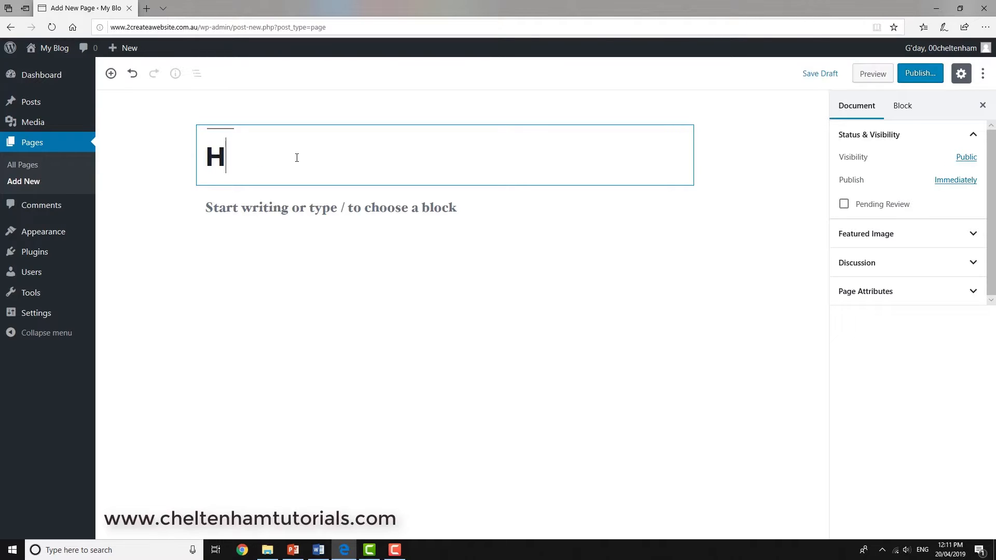
text(ome Page)
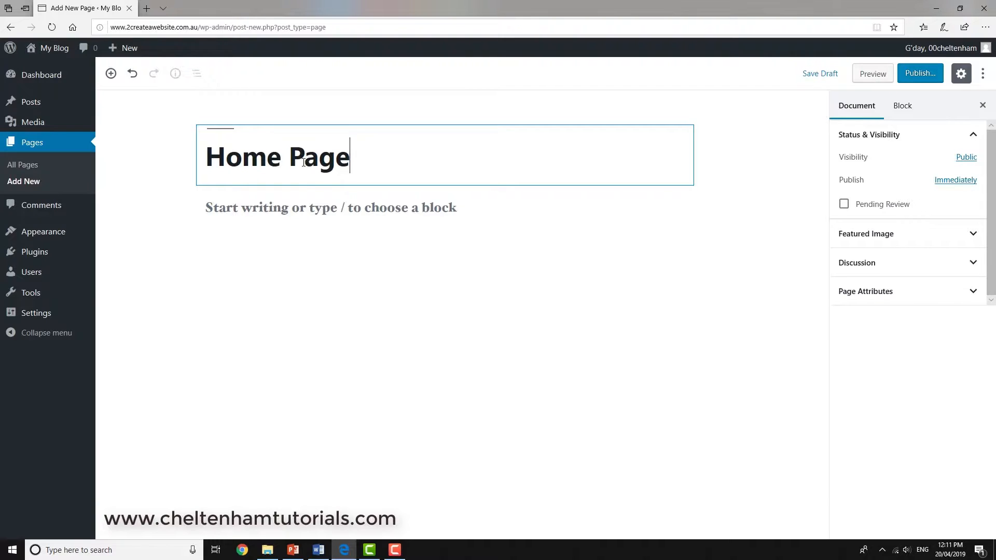
- Copy the whole text of fake latin.docx from Word and paste it into the body of the Home Page
click(319, 550)
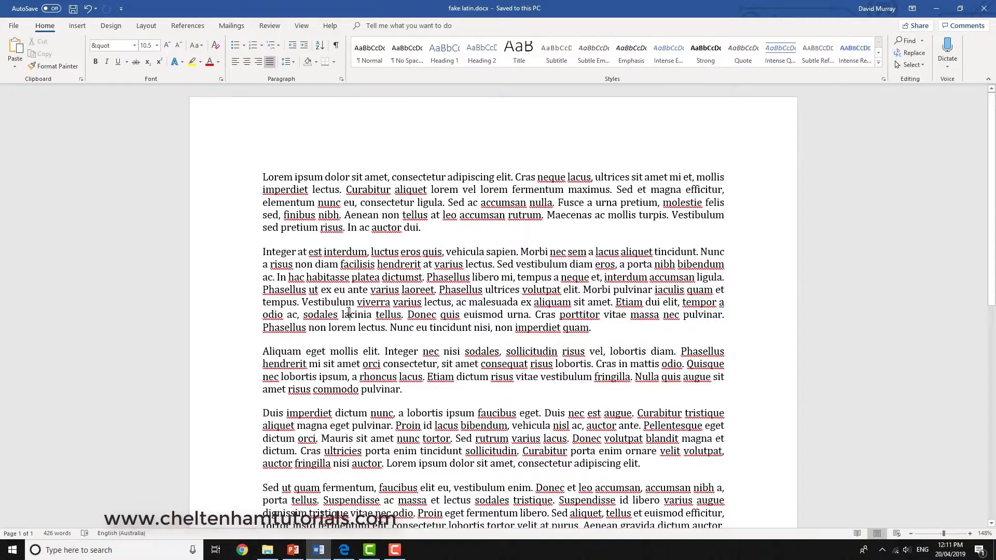
key(ctrl+a)
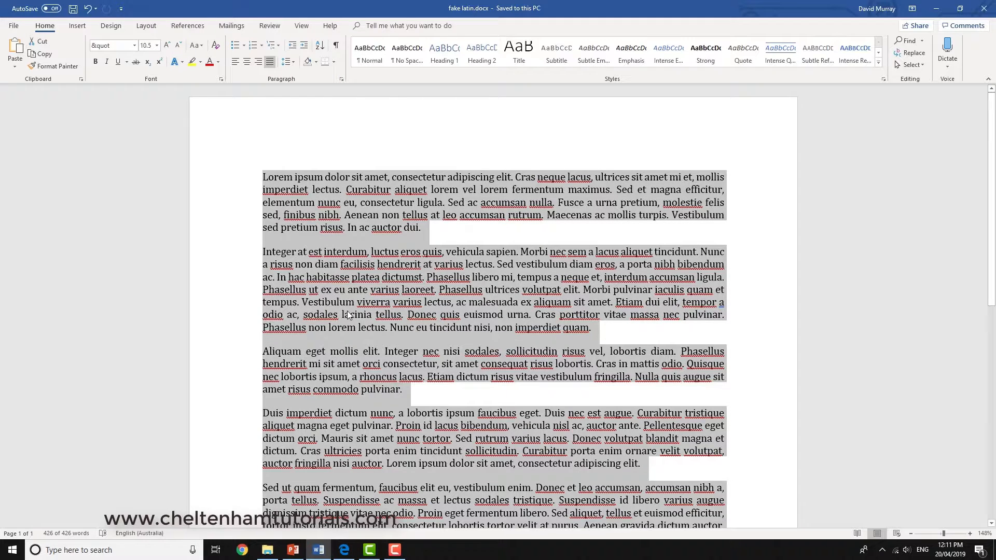
key(ctrl+c)
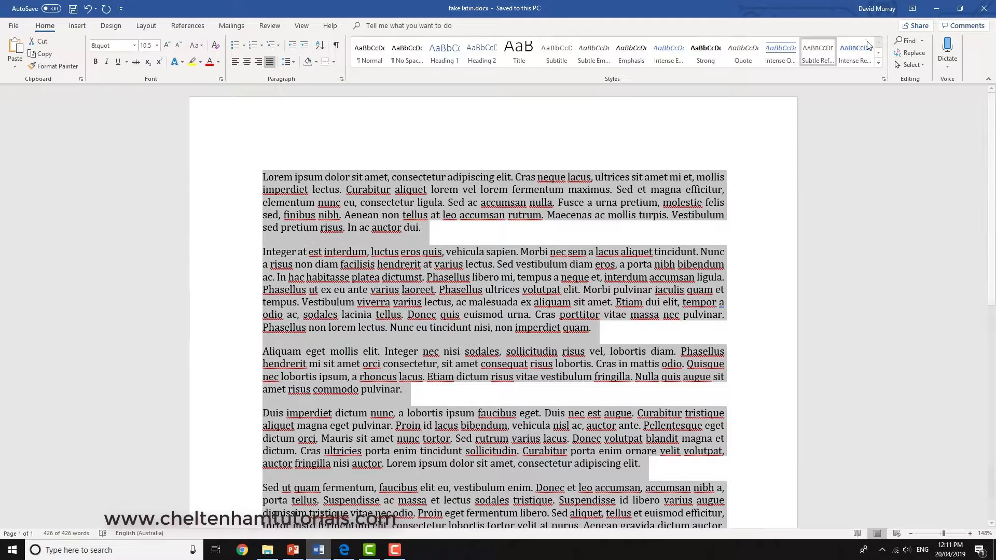
click(937, 8)
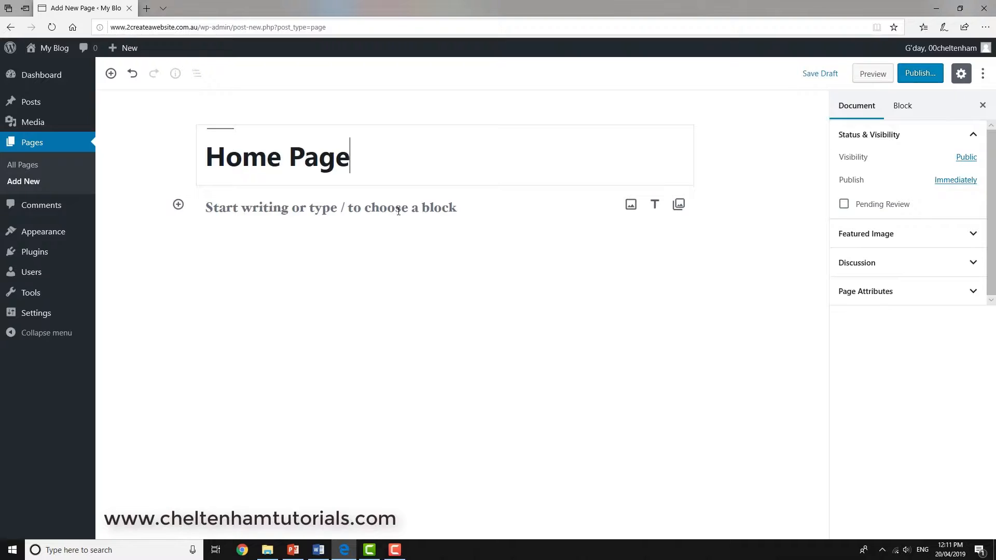
click(266, 209)
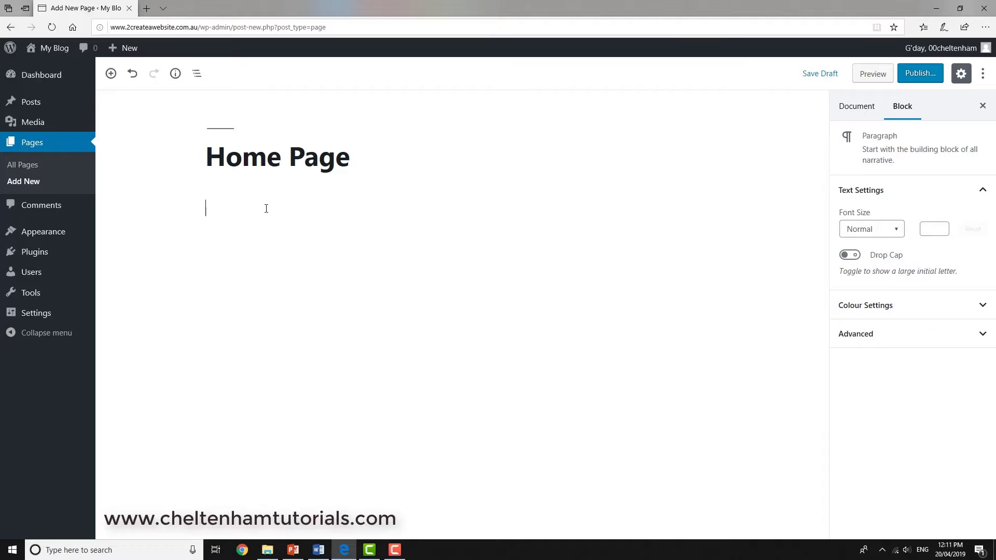
key(ctrl+v)
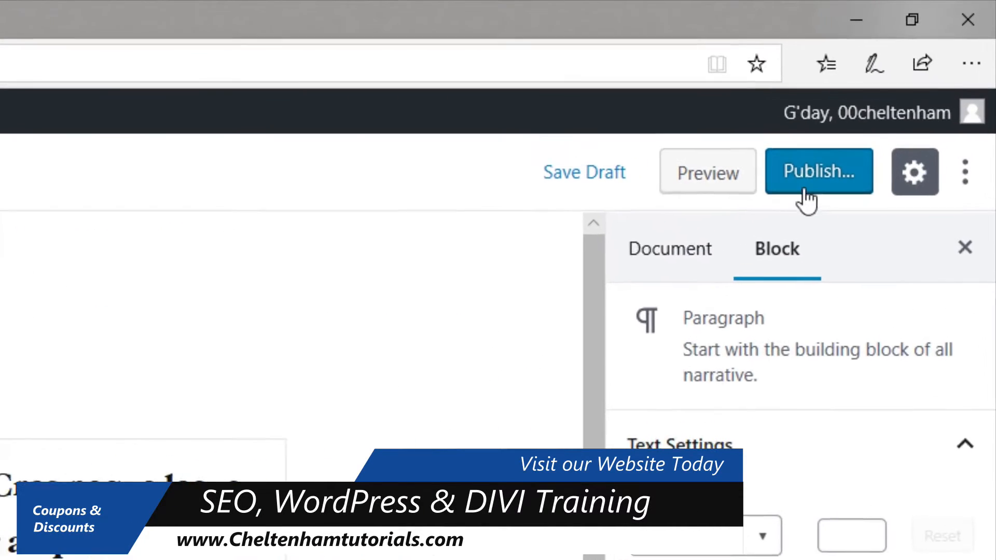
- Publish the Home Page and open the list of all pages
click(817, 174)
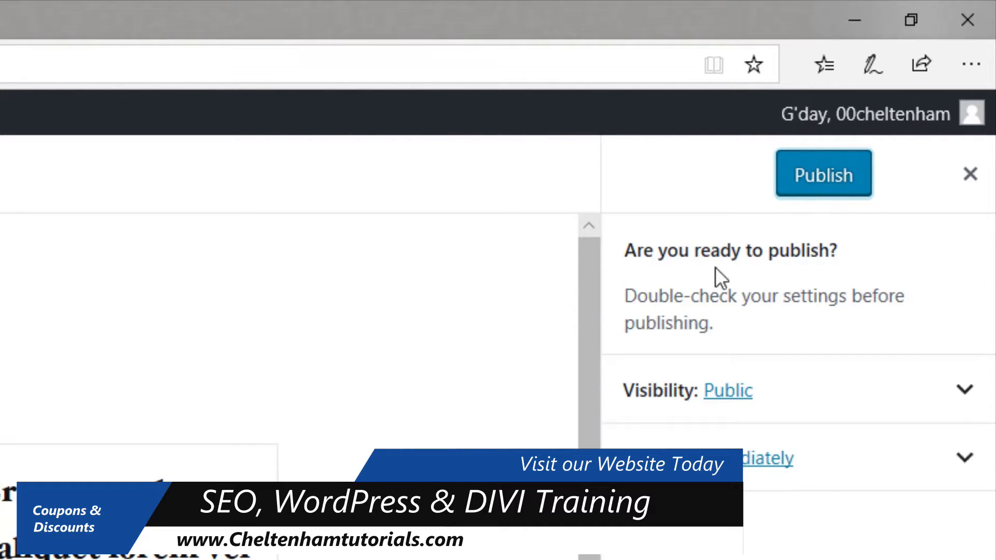
click(829, 177)
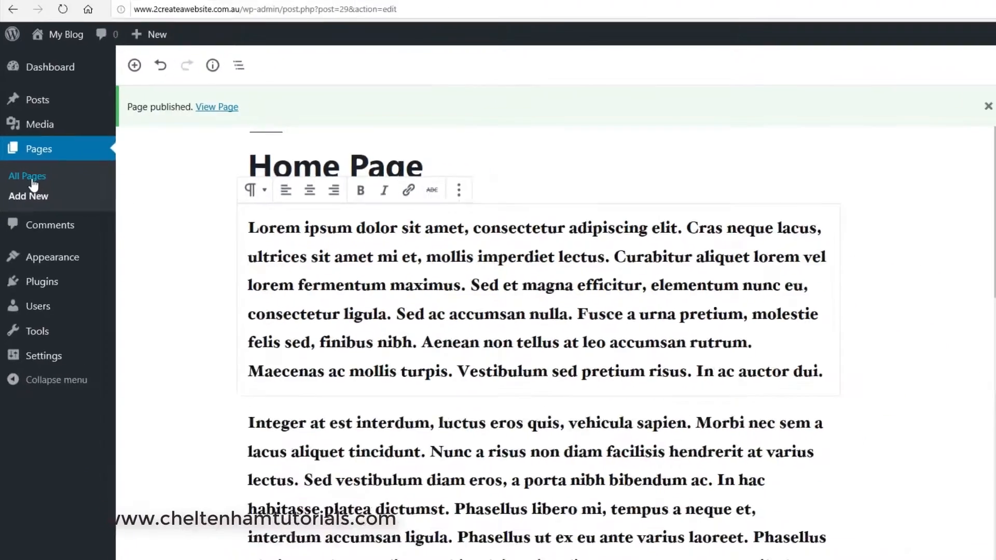
click(69, 251)
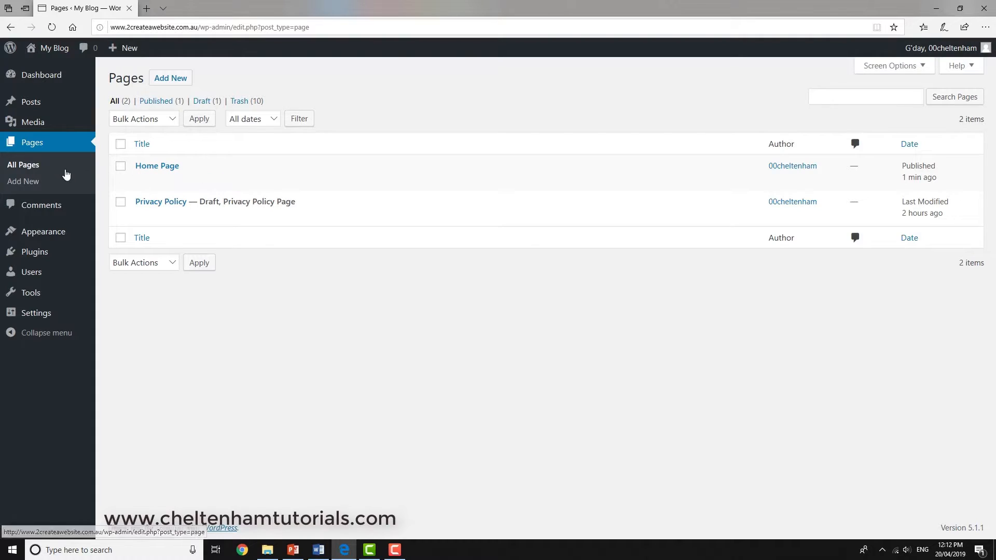
- Add a new page and fill its body with the text of fake latin.docx in Word, from the "Integer at est interdum" paragraph to the end
click(26, 183)
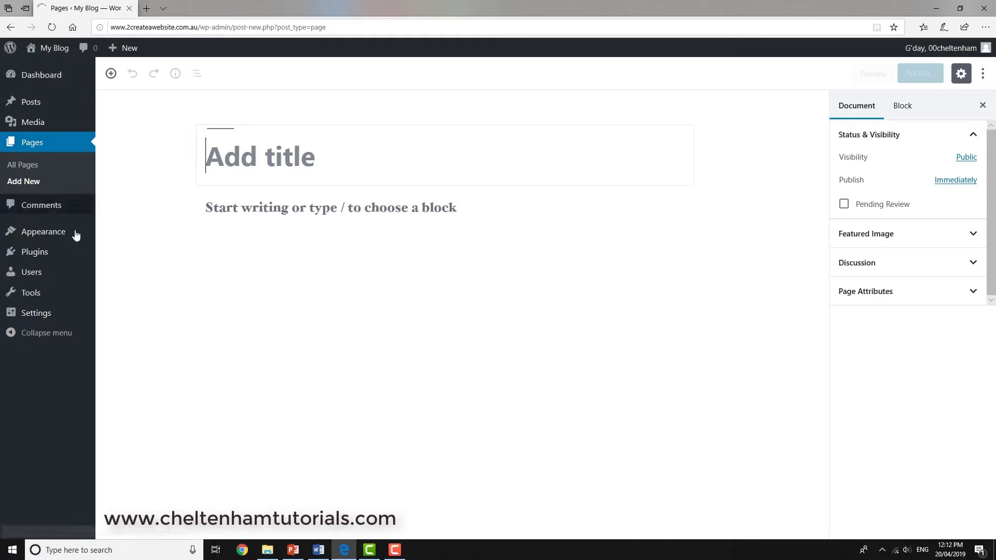
click(319, 550)
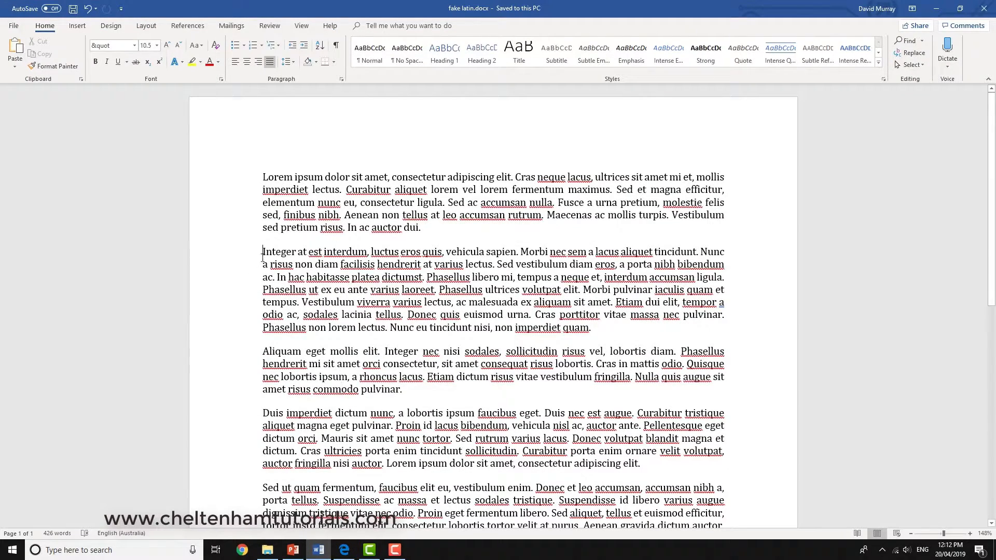
drag(263, 252, 655, 417)
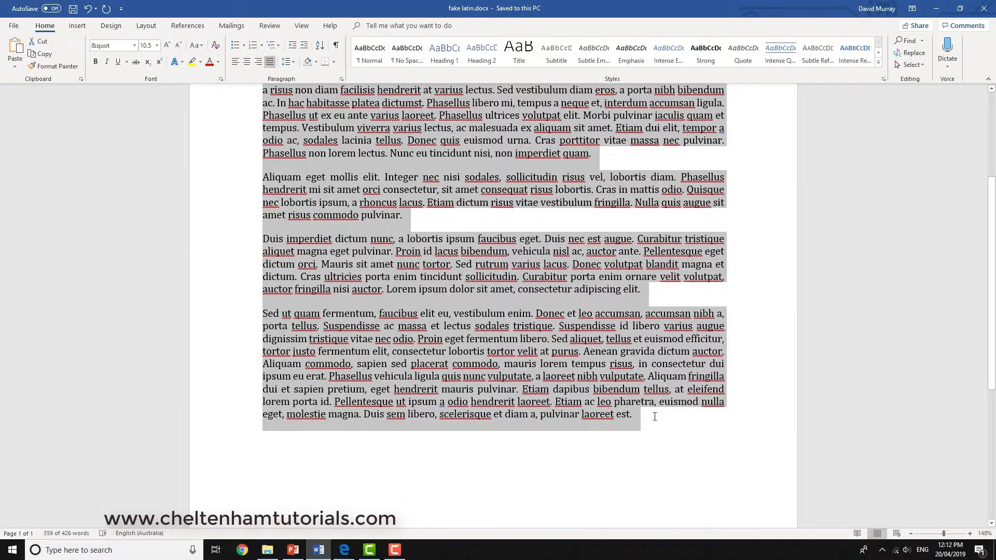
click(936, 8)
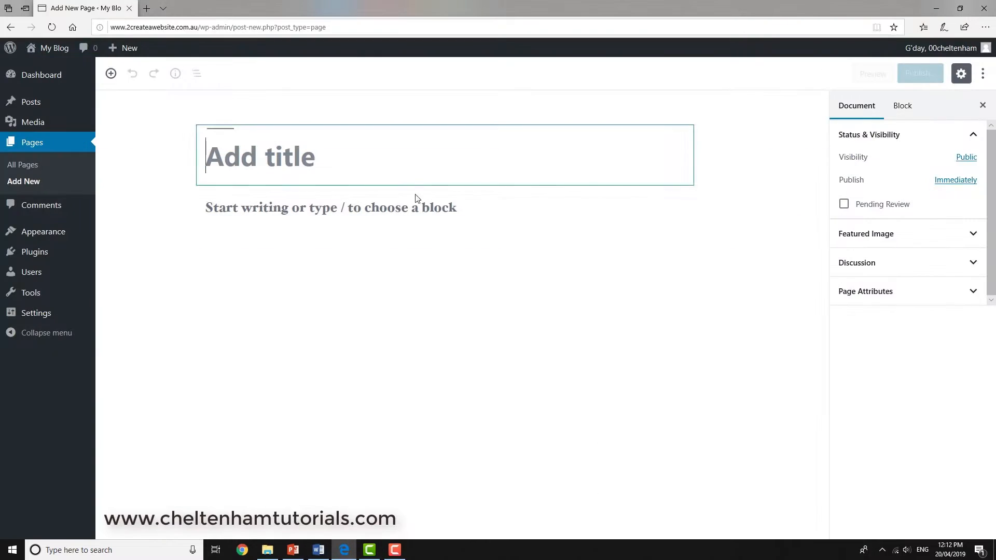
click(263, 207)
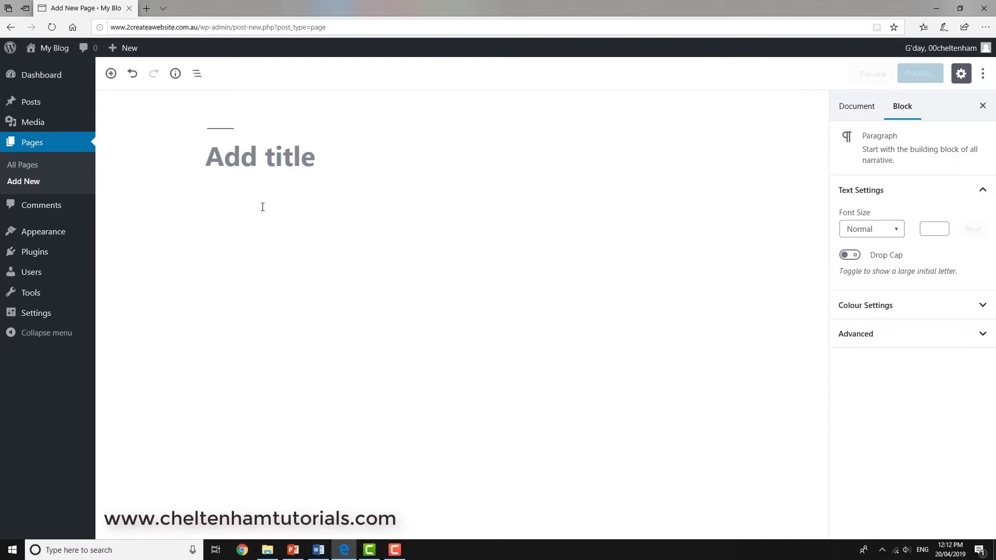
key(ctrl+v)
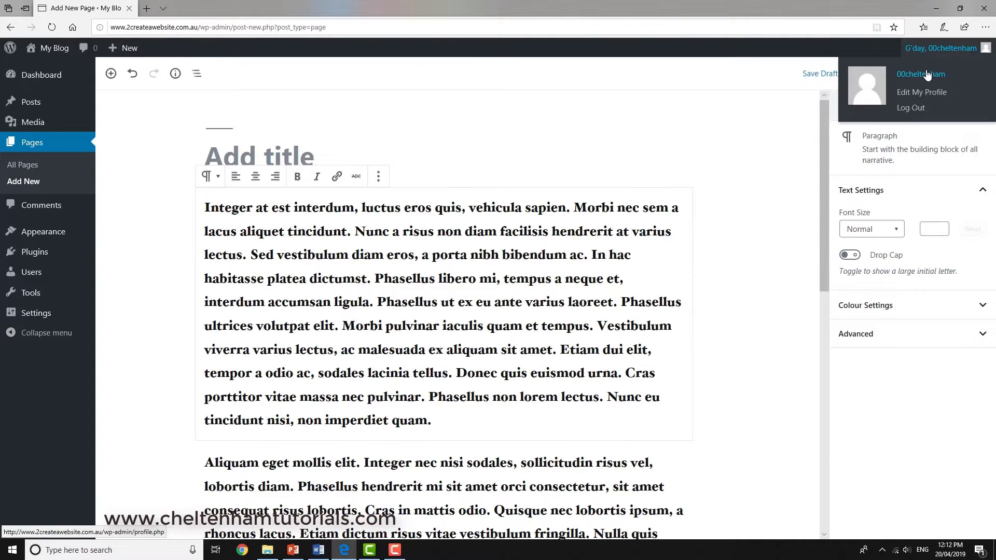
- Publish the new page, leaving its title empty
click(928, 75)
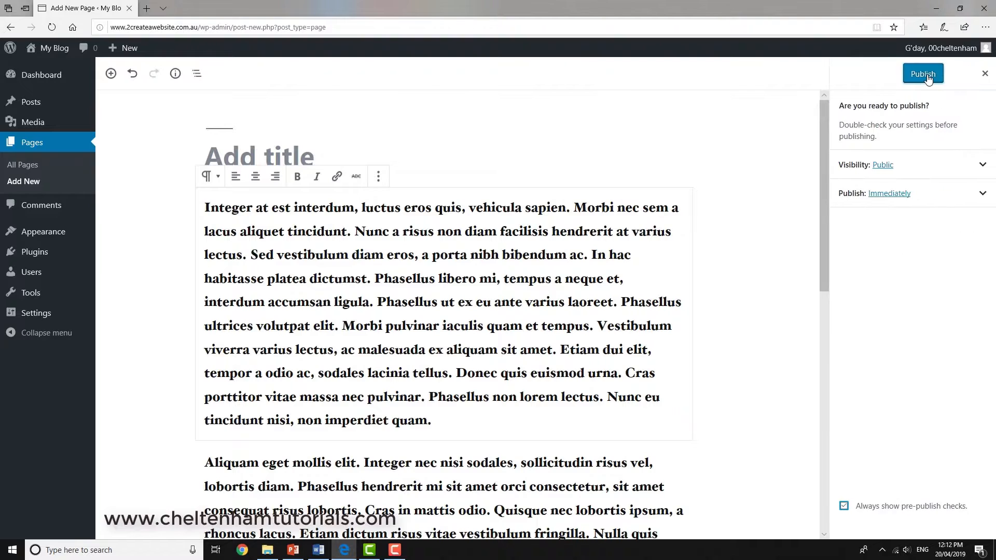
click(928, 76)
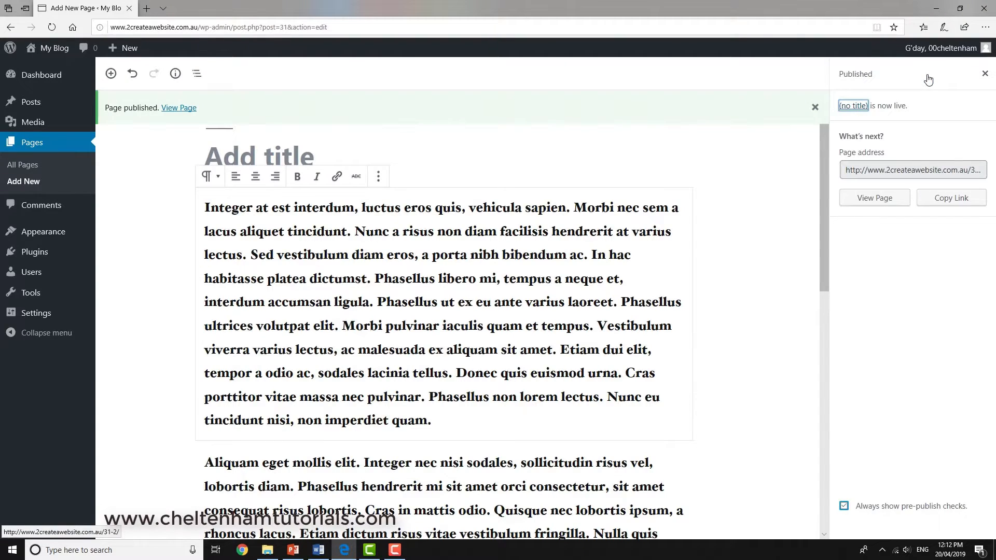
- Title the published page "About", update it, and go back to the list of all pages
click(271, 155)
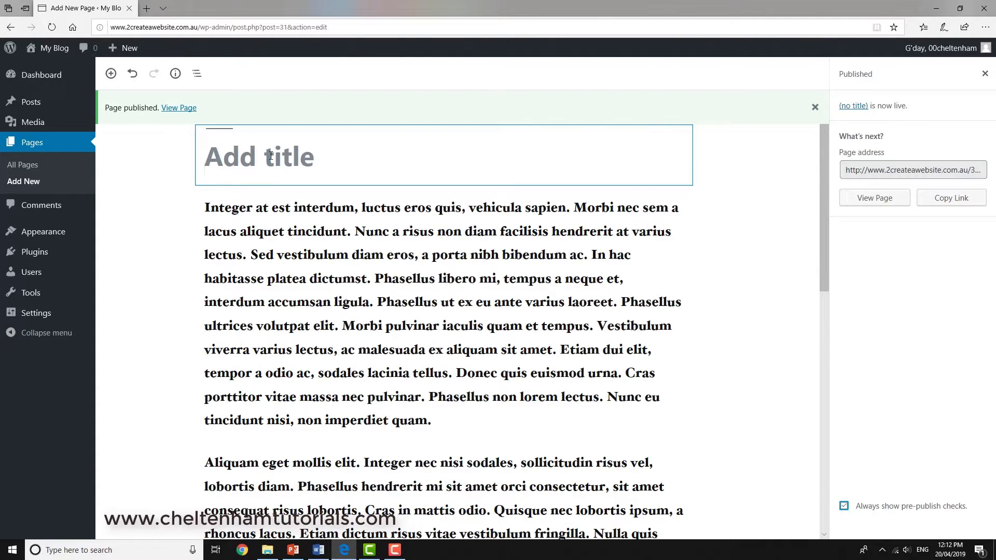
text(Ab)
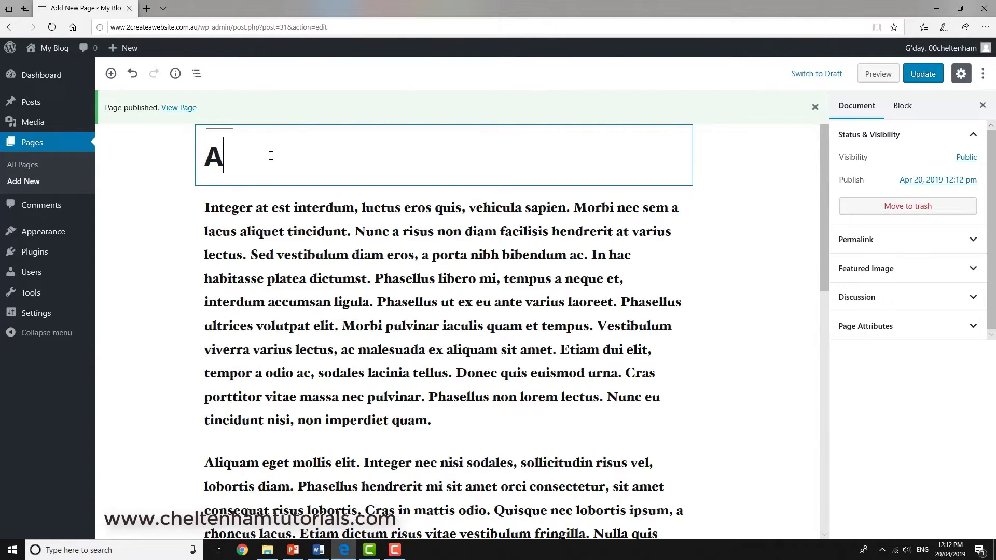
text(out)
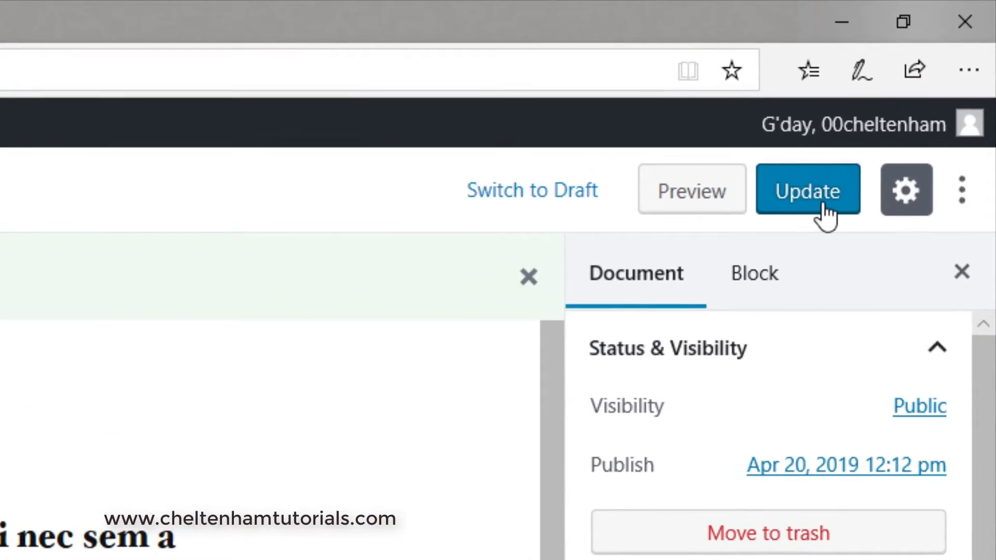
click(831, 183)
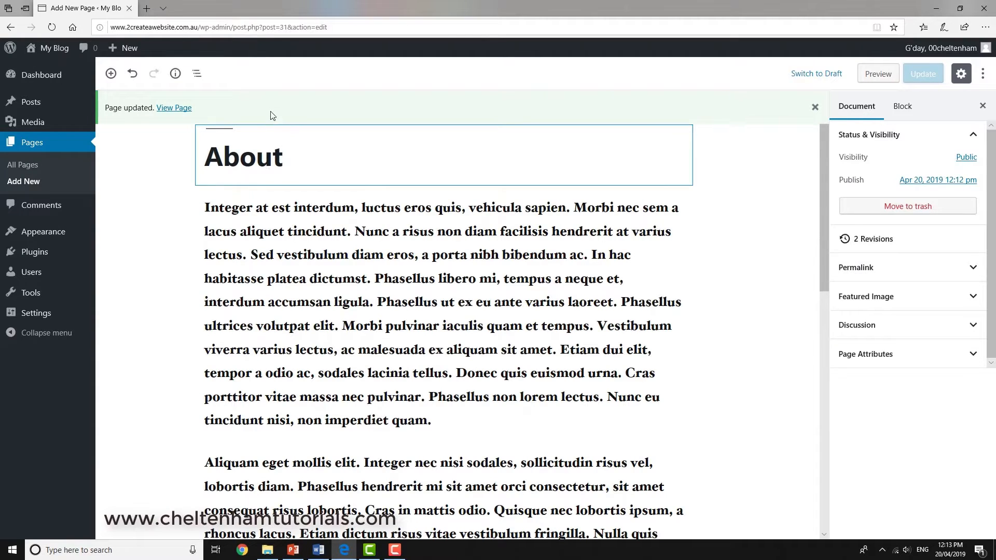
click(28, 166)
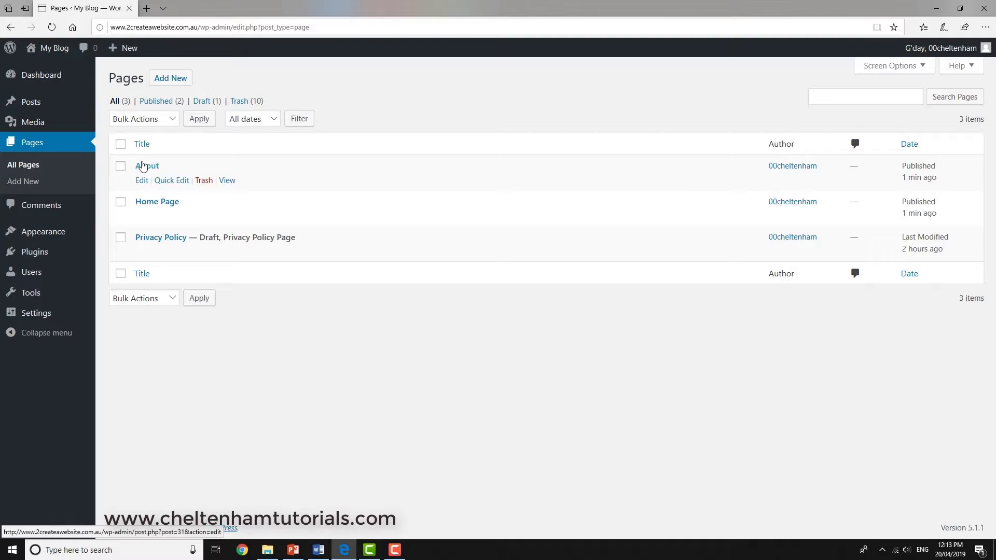
- Create another new page titled "Services"
click(26, 182)
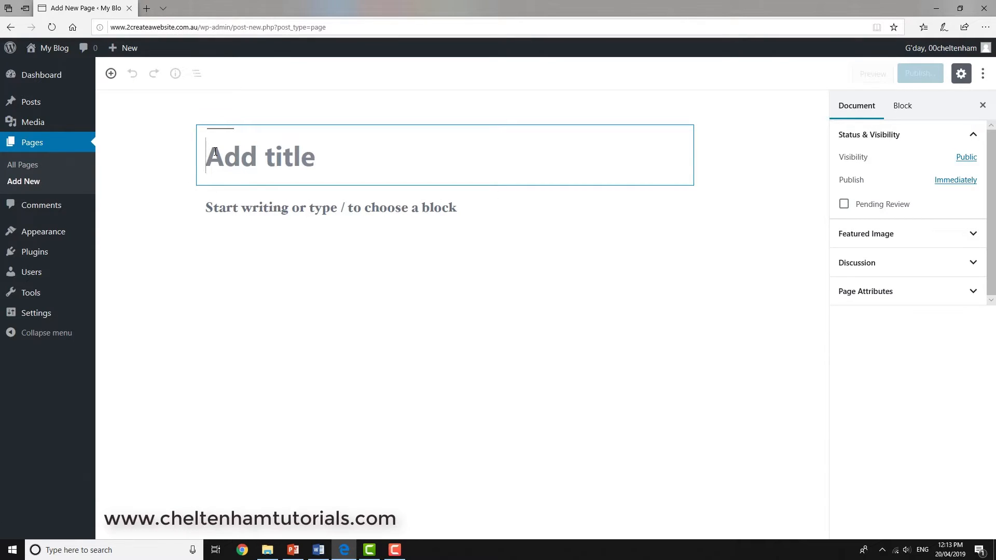
text(Se)
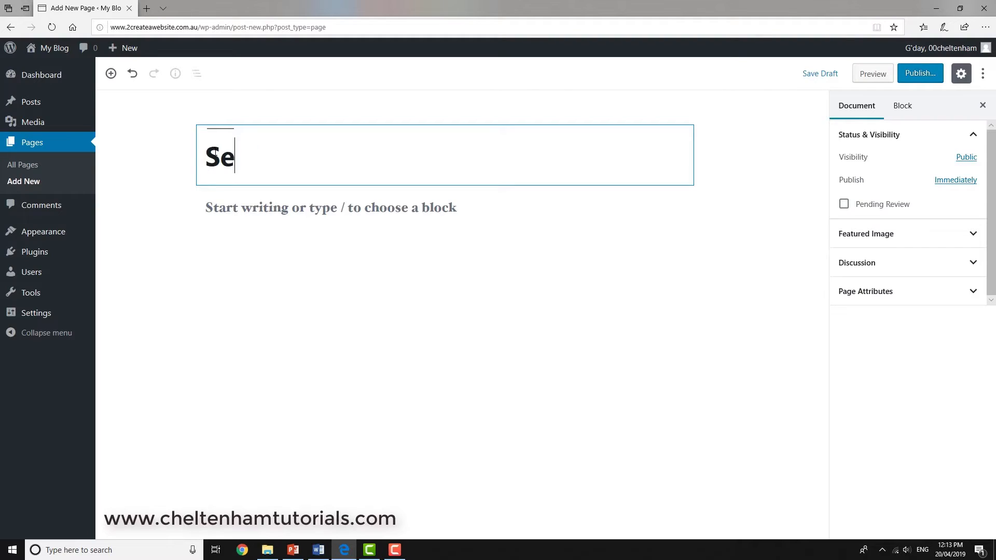
text(rvices)
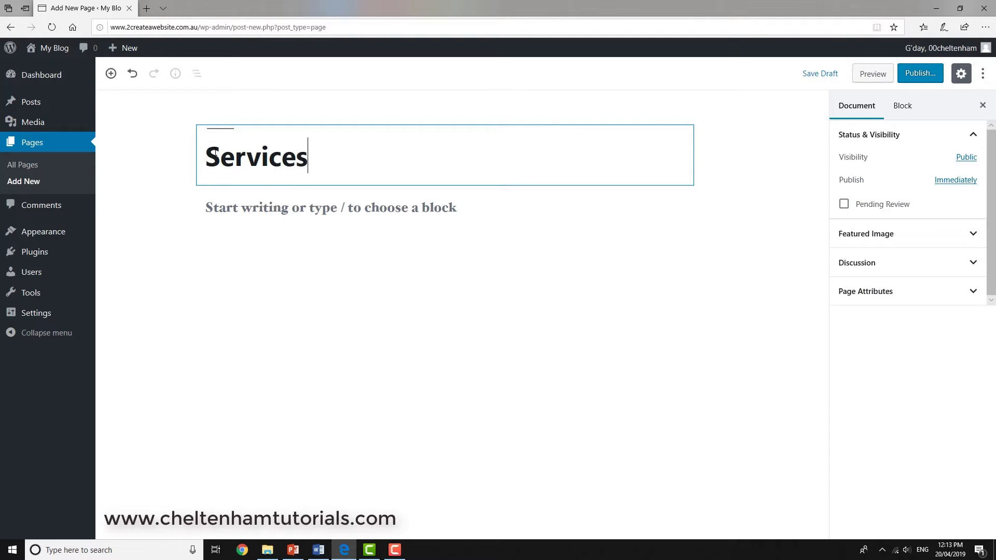
- Copy the last three paragraphs of fake latin.docx from Word, starting at "Aliquam eget mollis elit", into the body of the Services page
click(326, 555)
click(338, 320)
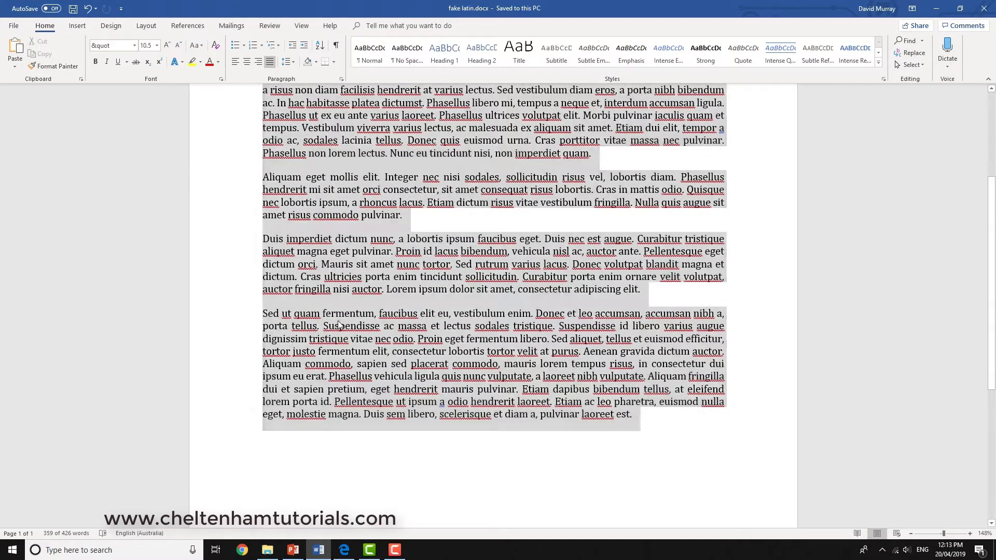
scroll(339, 321, up, 1)
scroll(339, 321, up, 1)
click(262, 237)
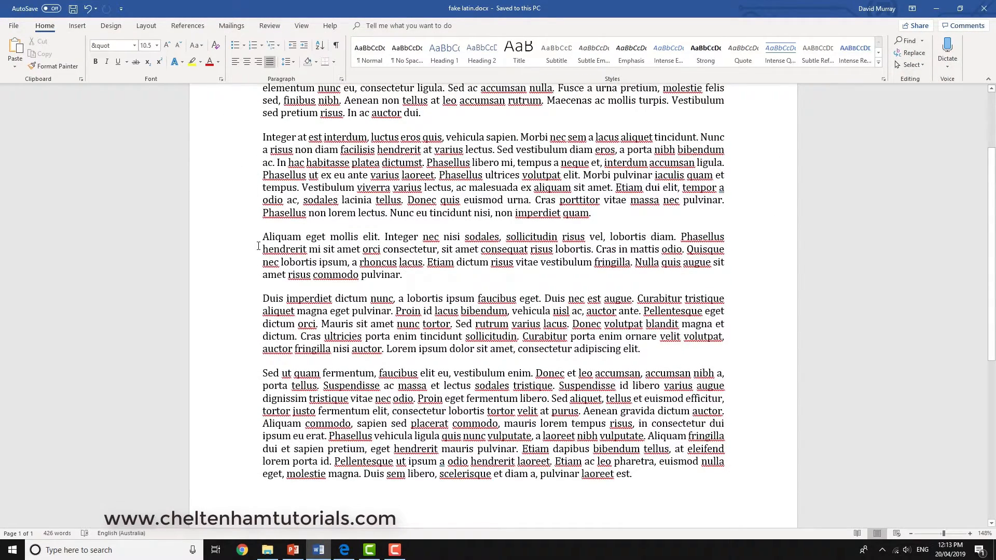
drag(301, 265, 682, 473)
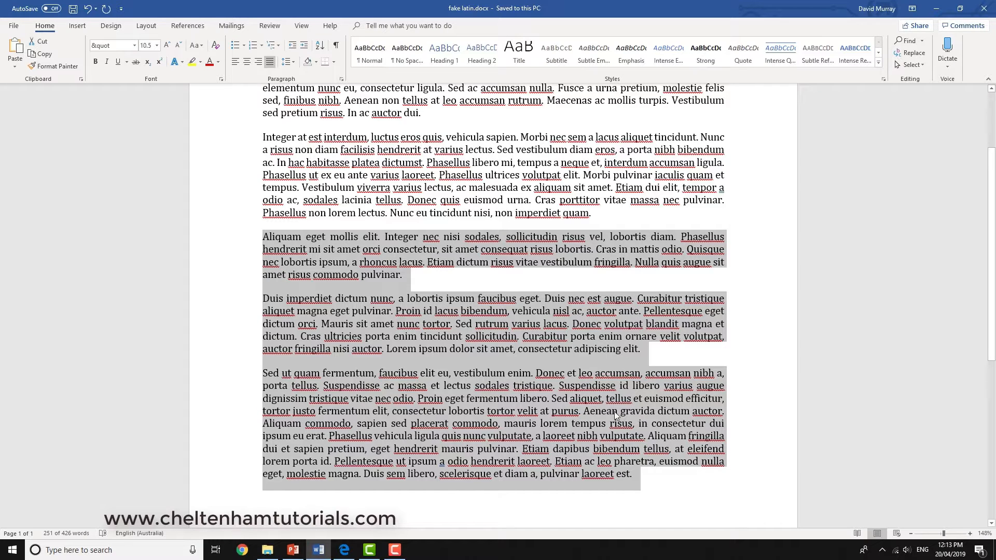
click(945, 9)
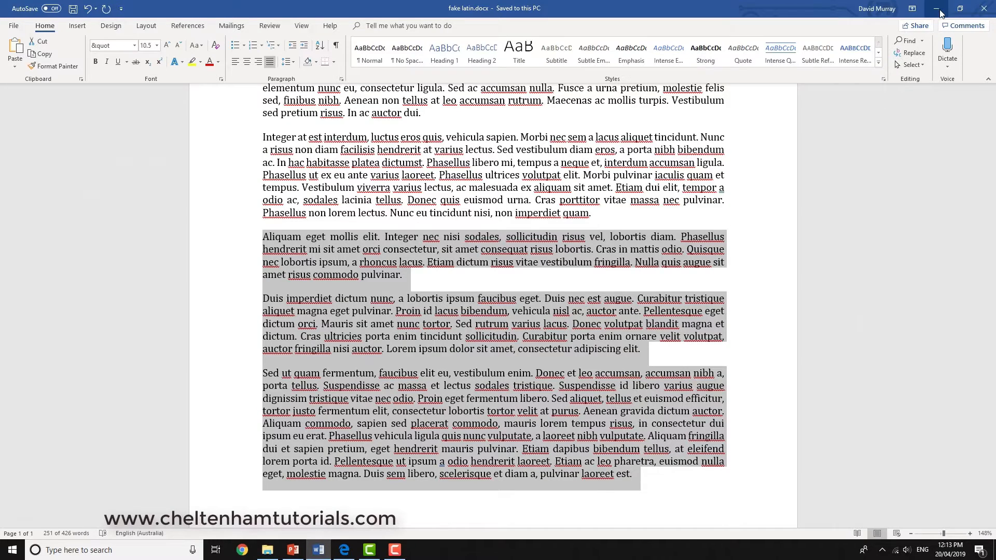
click(249, 210)
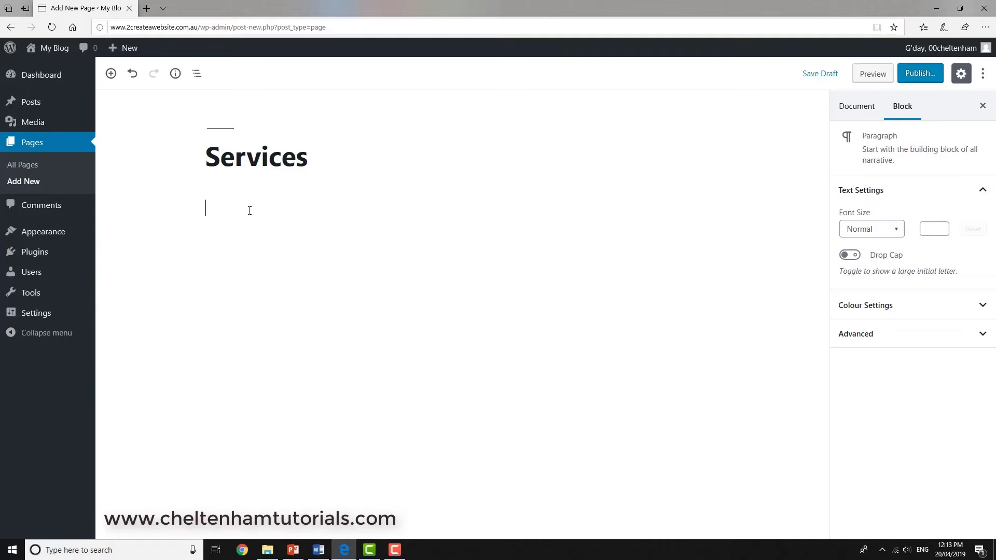
key(ctrl+v)
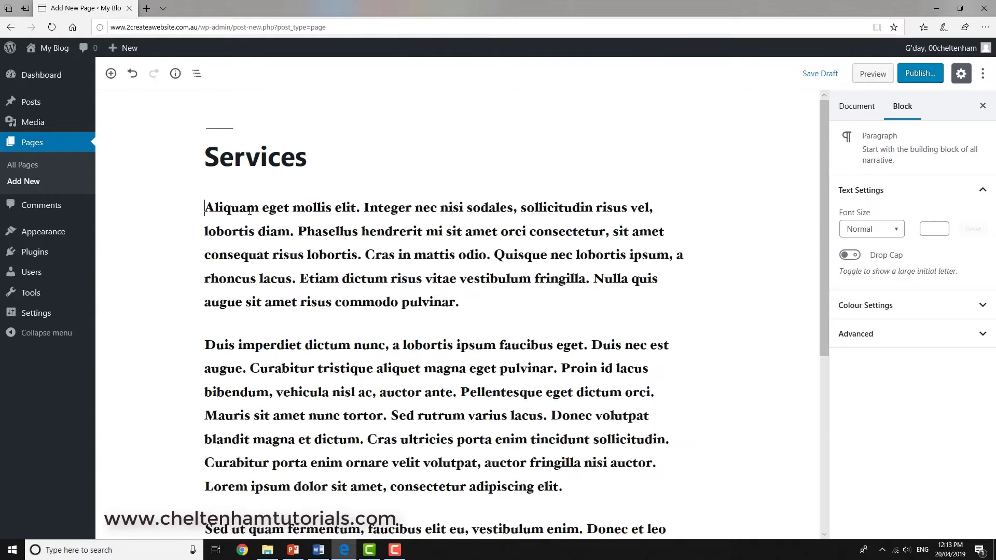
- Publish the Services page and go back to the list of all pages
click(915, 78)
click(916, 77)
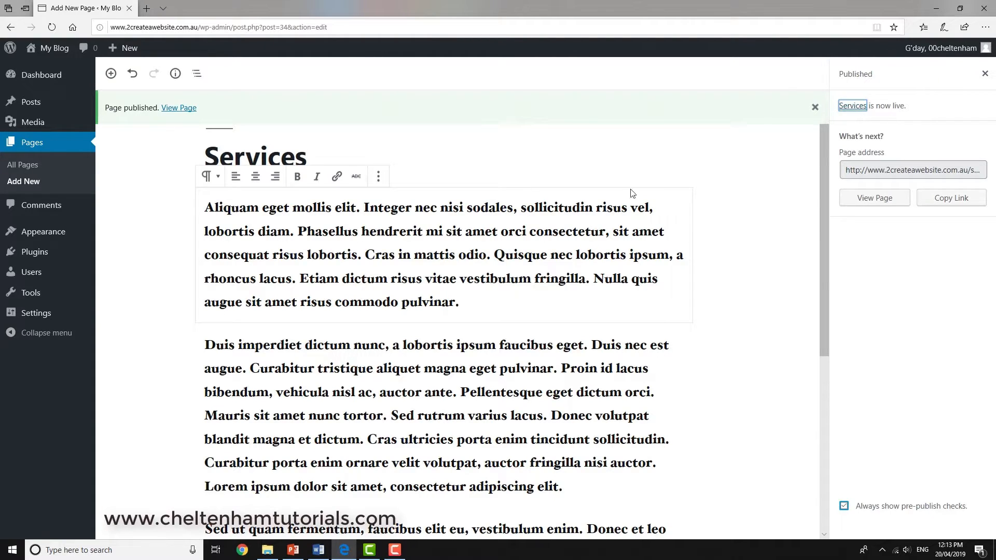
click(23, 165)
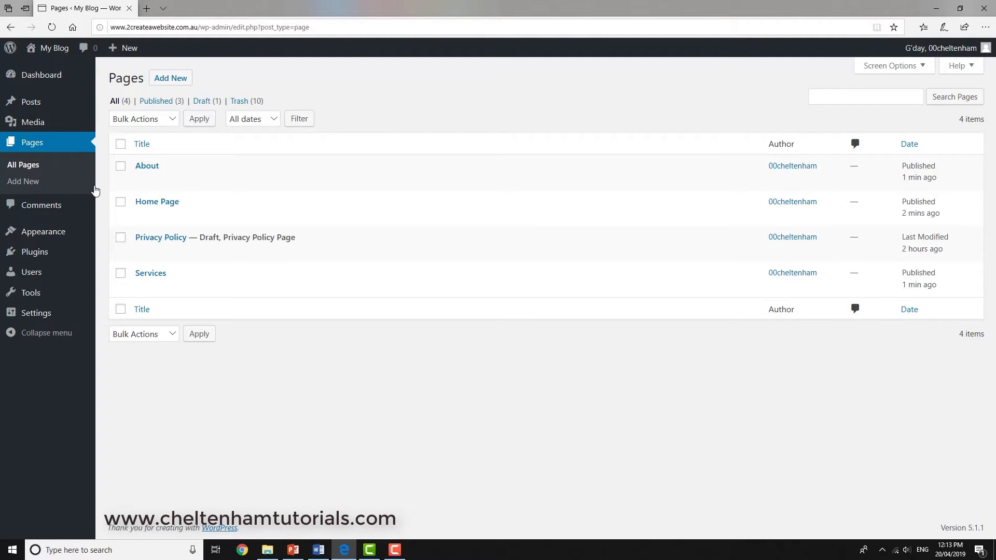
- Create a new page titled "FAQs"
click(29, 186)
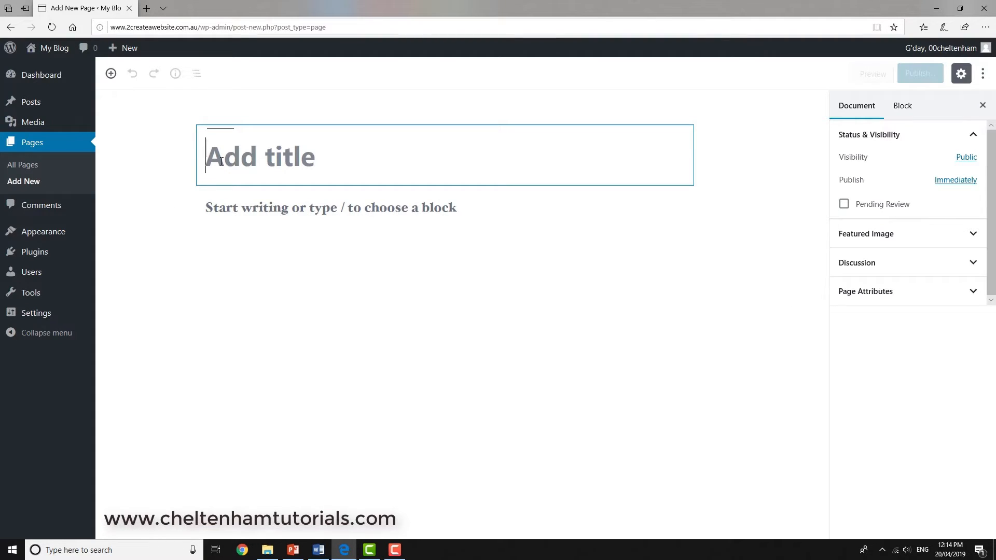
text(FAQs)
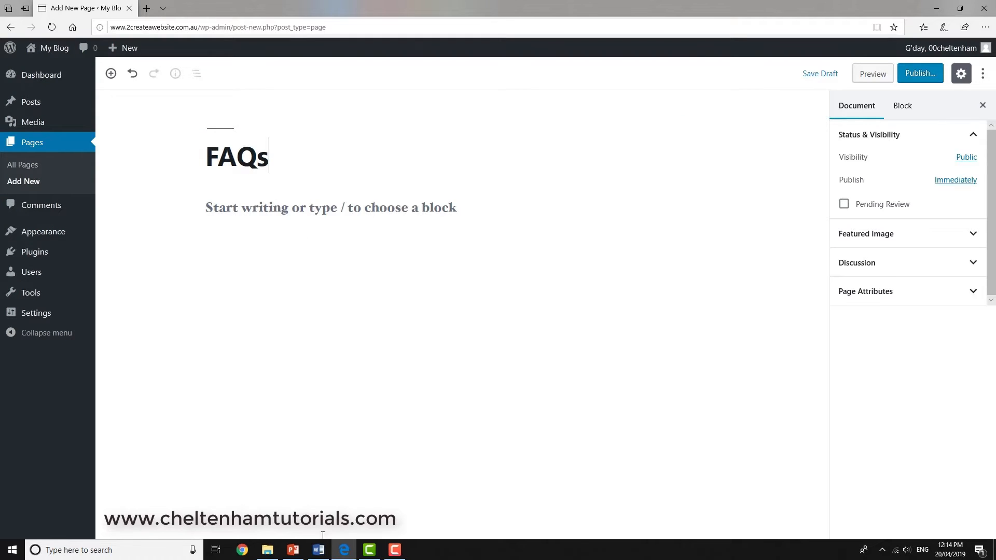
- Copy the last two paragraphs of fake latin.docx from Word, starting at "Duis imperdiet dictum nunc", into the FAQs page body and publish it
click(318, 550)
click(408, 350)
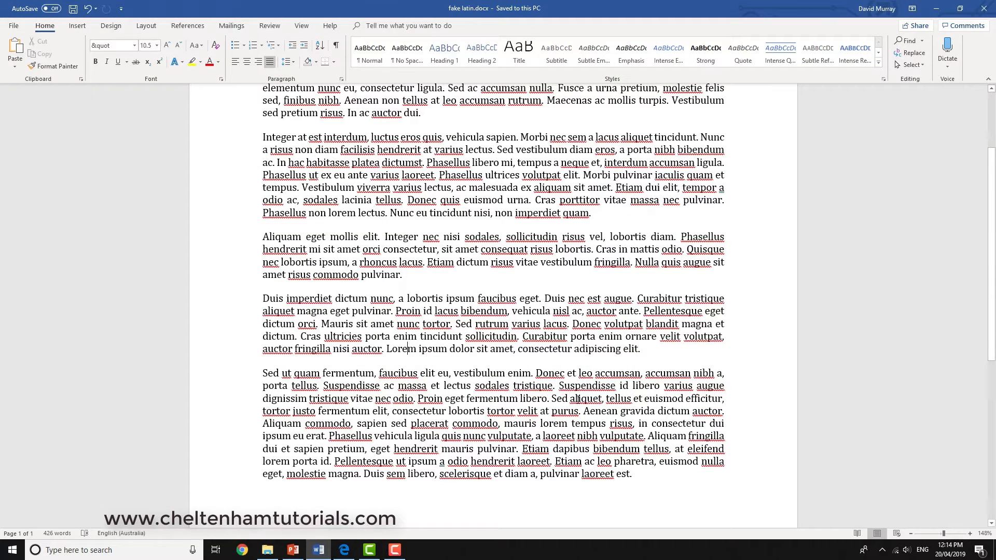
drag(635, 478, 257, 303)
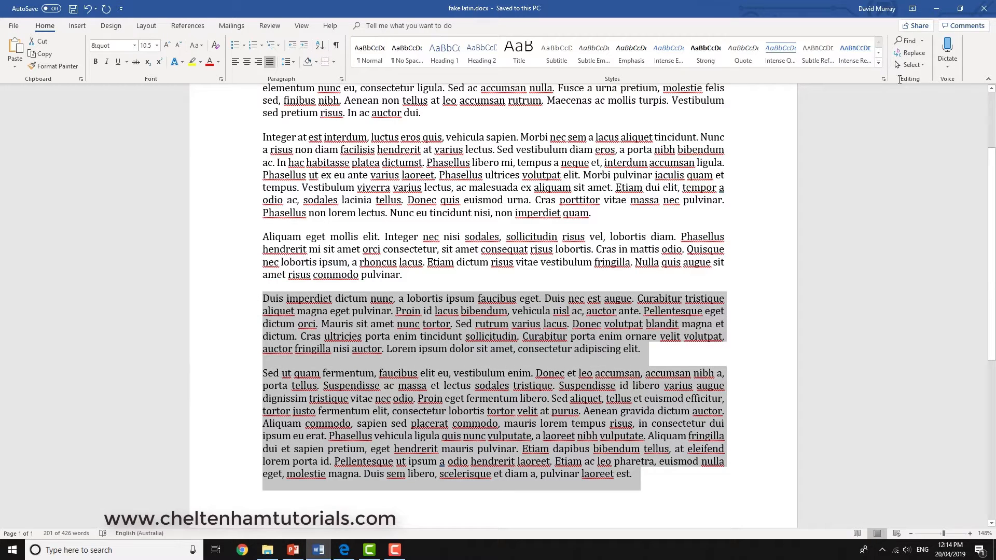
click(937, 8)
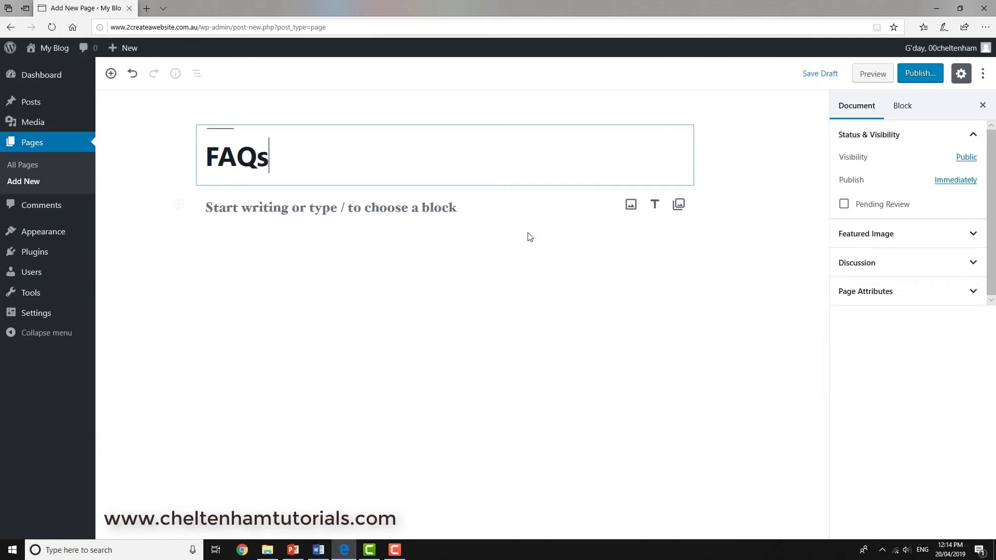
click(341, 209)
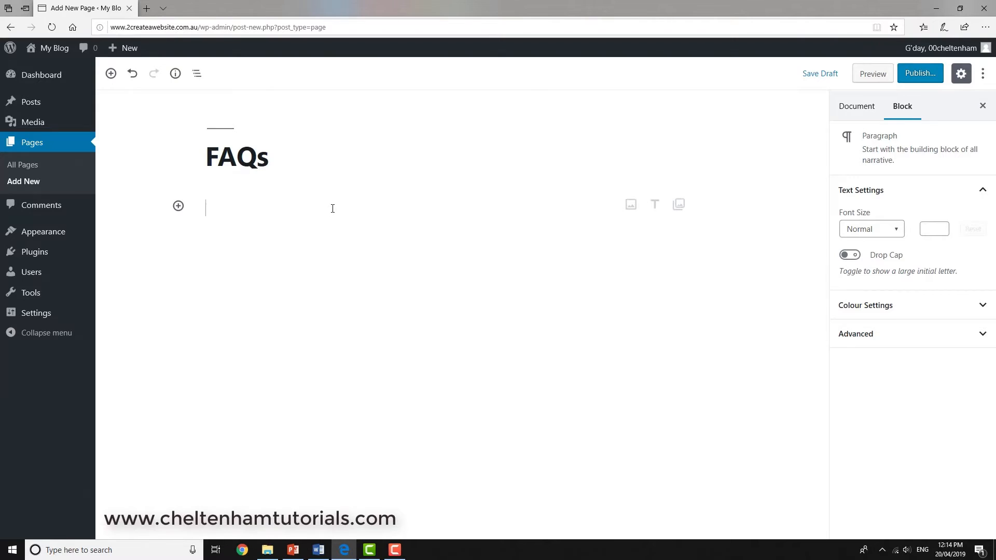
key(ctrl+v)
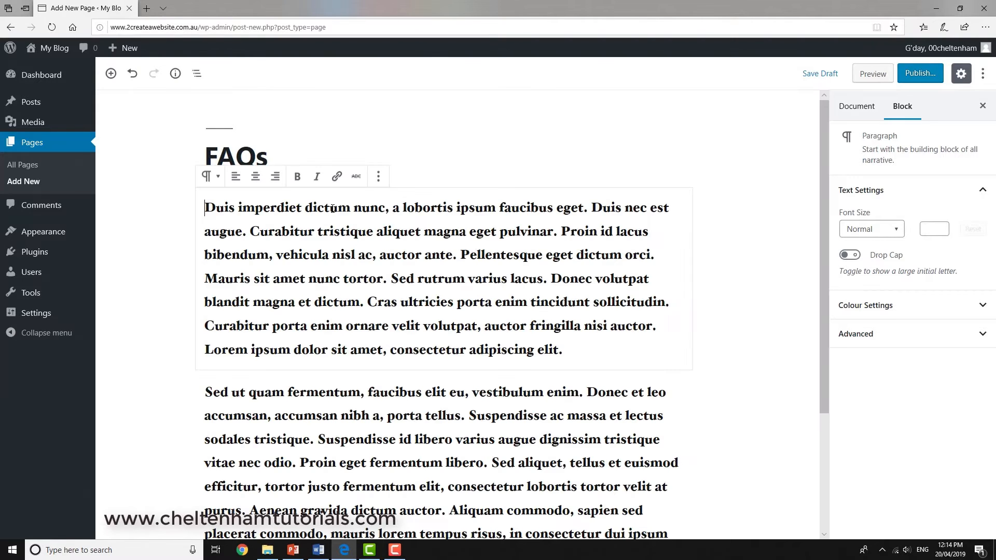
click(921, 74)
click(922, 76)
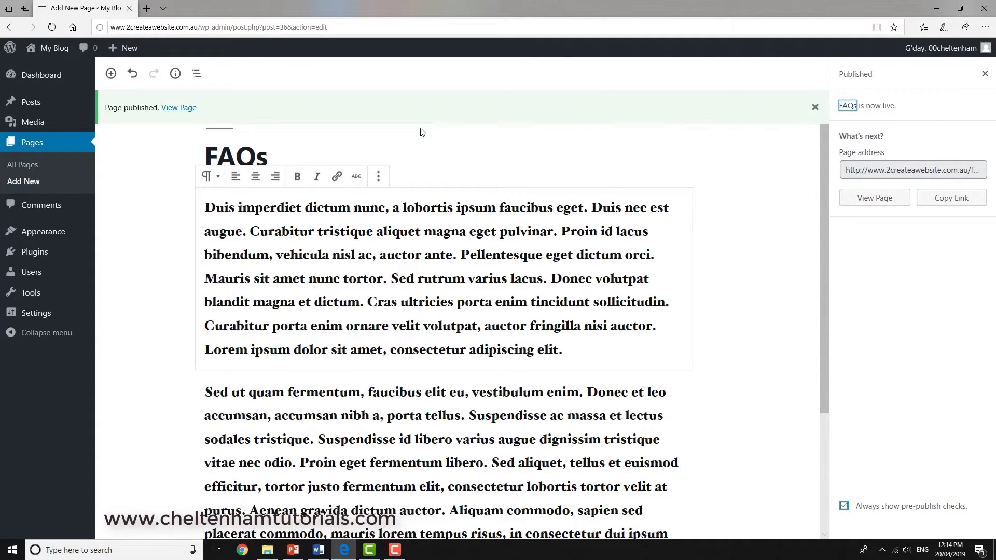
- Create and publish a page titled "Sitemap" with an empty body, and return to the list of all pages
click(24, 182)
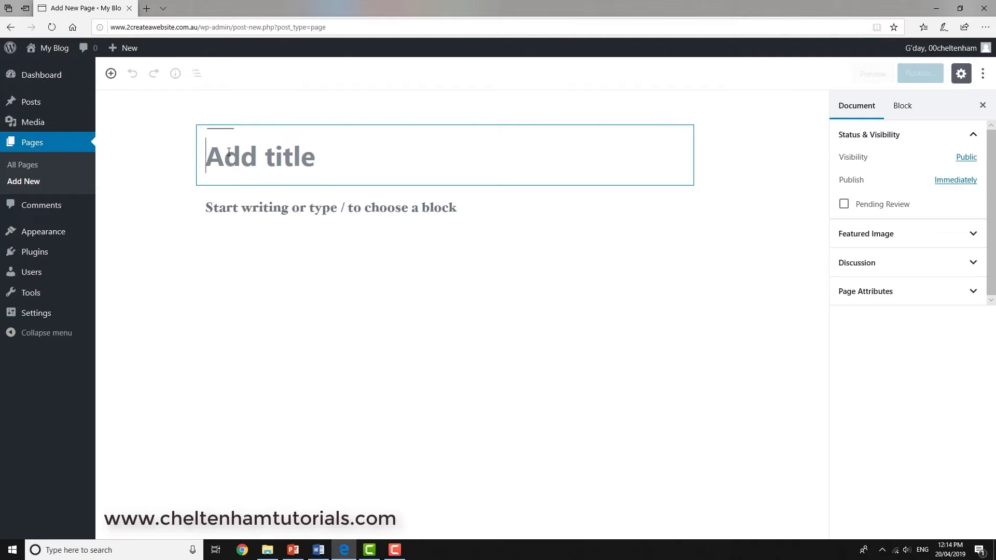
text(Sitemap)
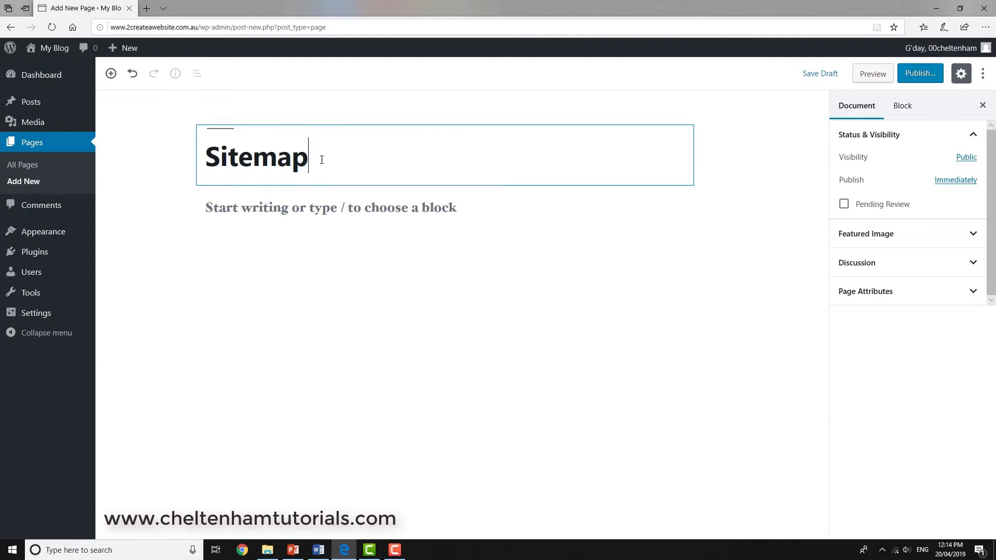
click(918, 73)
click(917, 74)
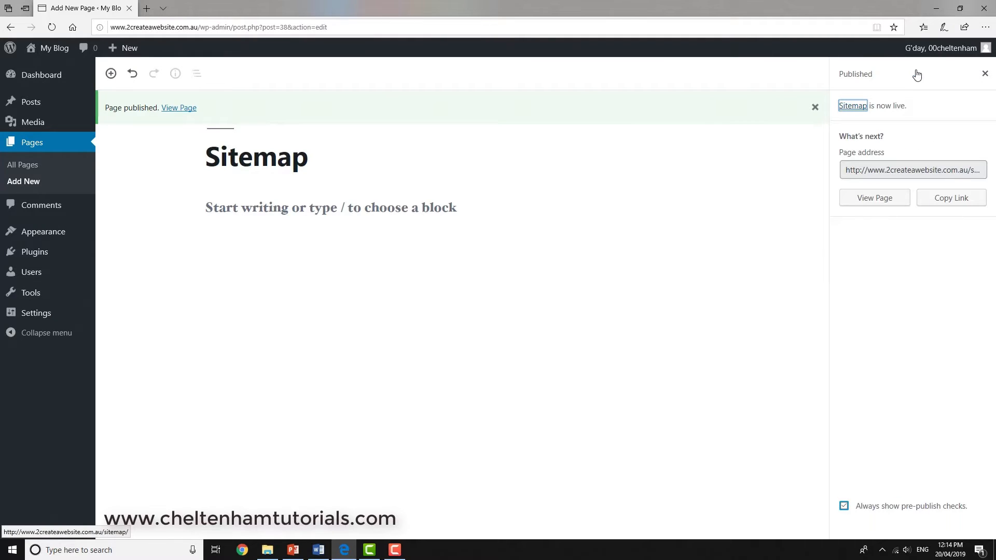
click(30, 168)
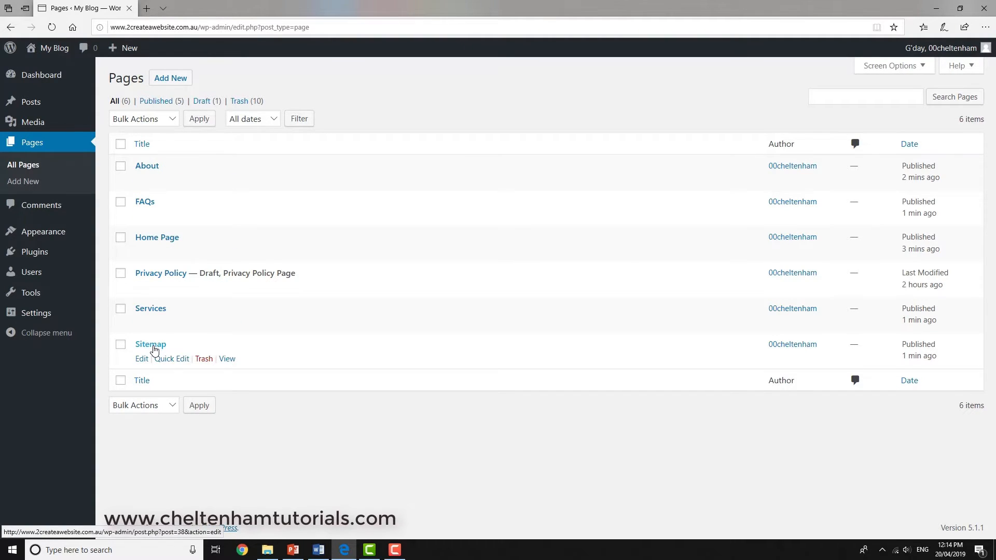
- Create a new page titled "Contact Us"
click(26, 185)
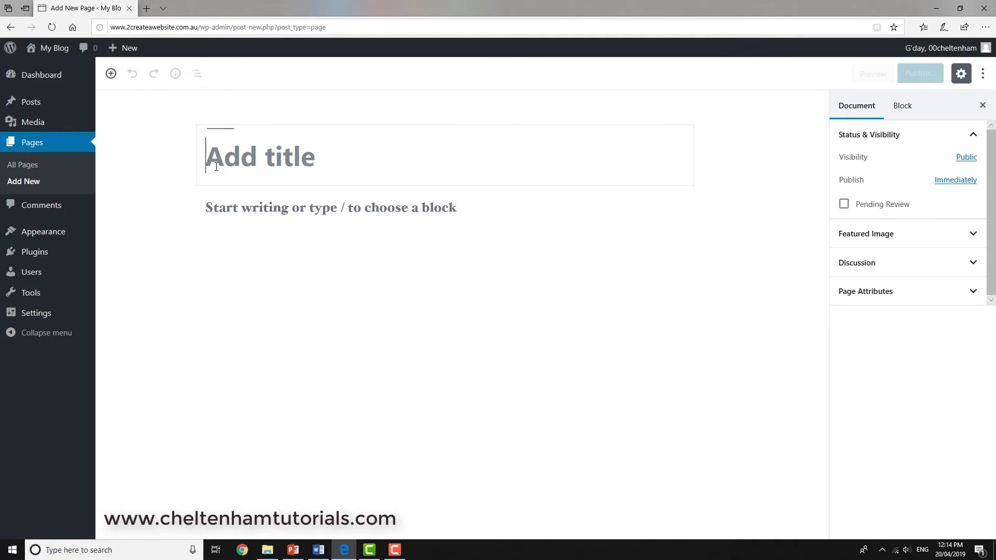
click(235, 160)
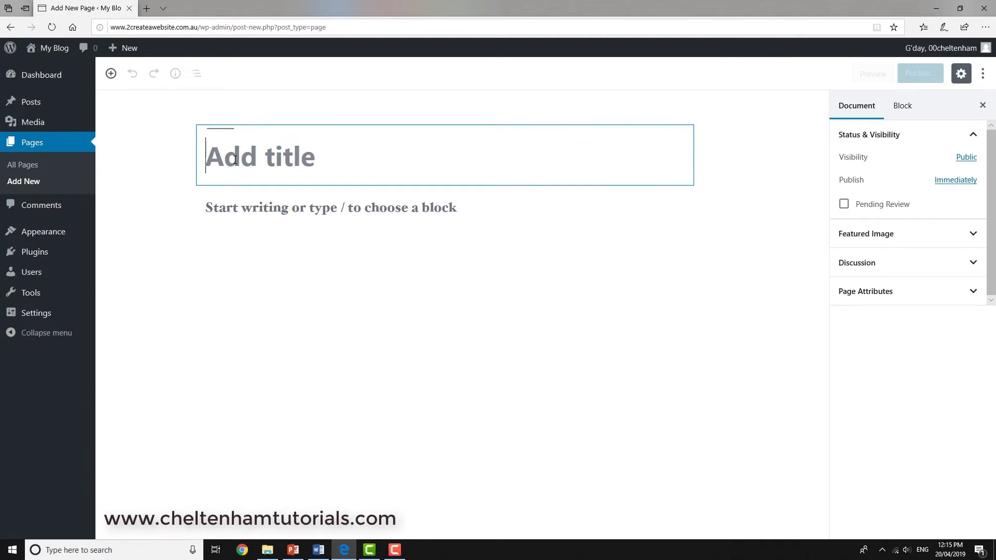
text(Cont)
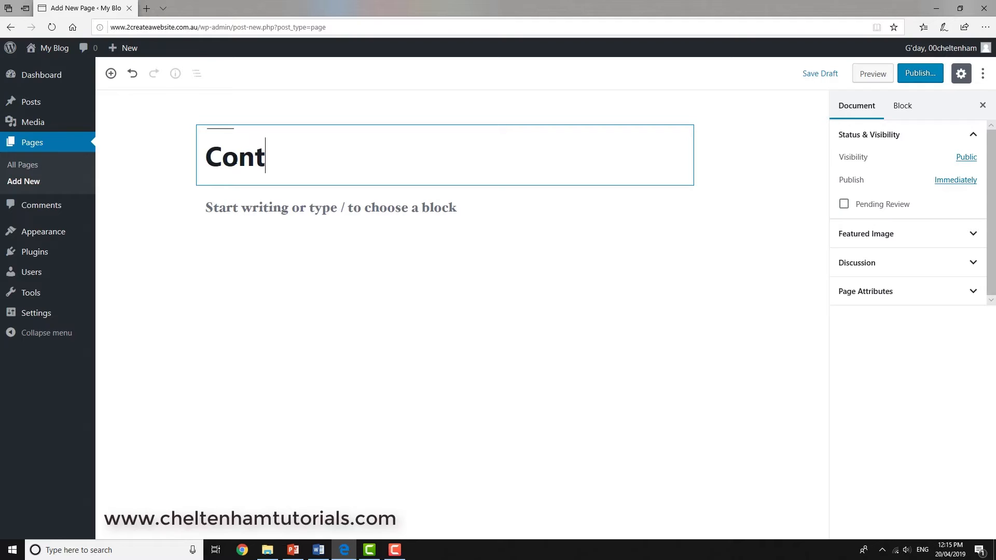
text(act Us)
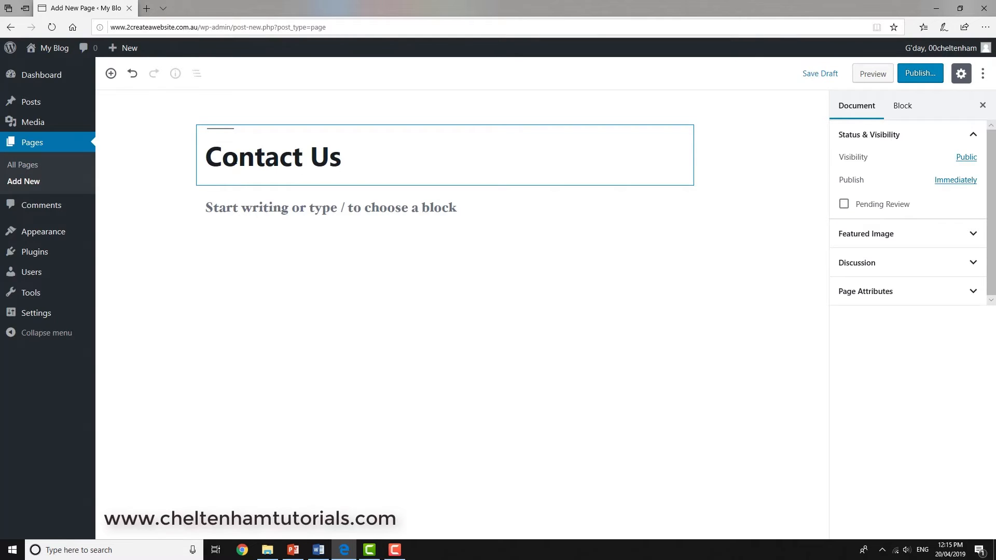
- Copy the two paragraphs from "Integer at est interdum" to "commodo pulvinar" in fake latin.docx from Word into the body of the Contact Us page
click(320, 550)
scroll(419, 360, up, 1)
click(352, 277)
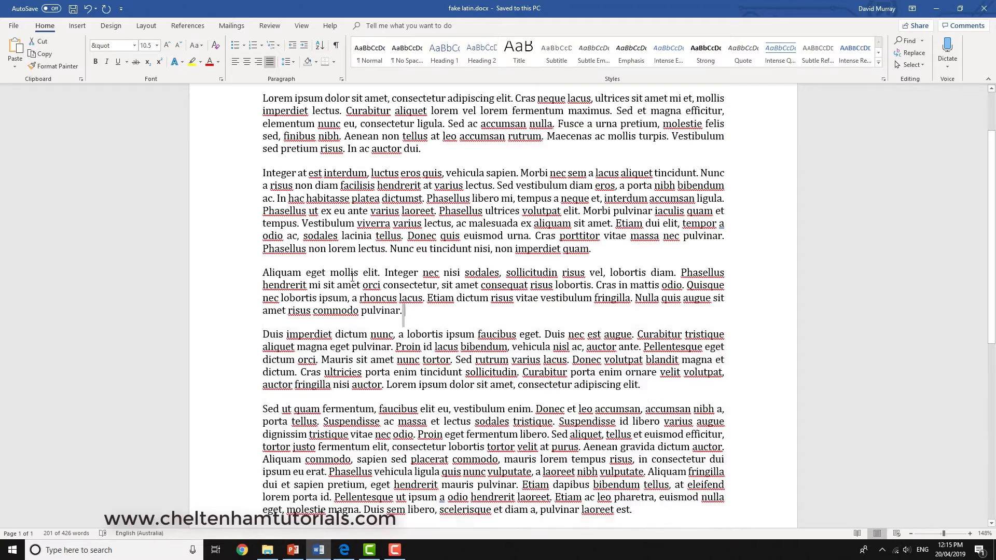
drag(404, 311, 231, 181)
key(ctrl+c)
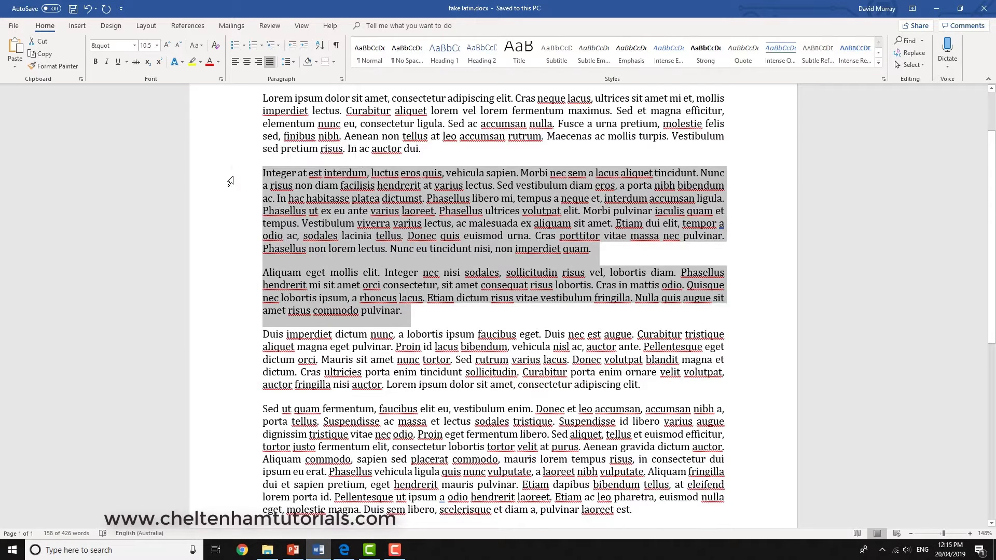
click(936, 9)
click(312, 213)
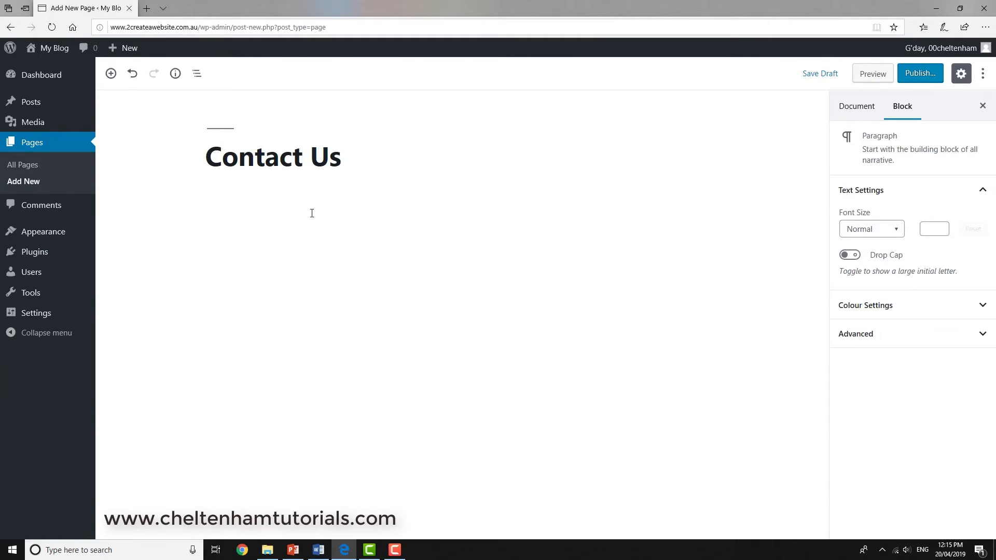
key(ctrl+v)
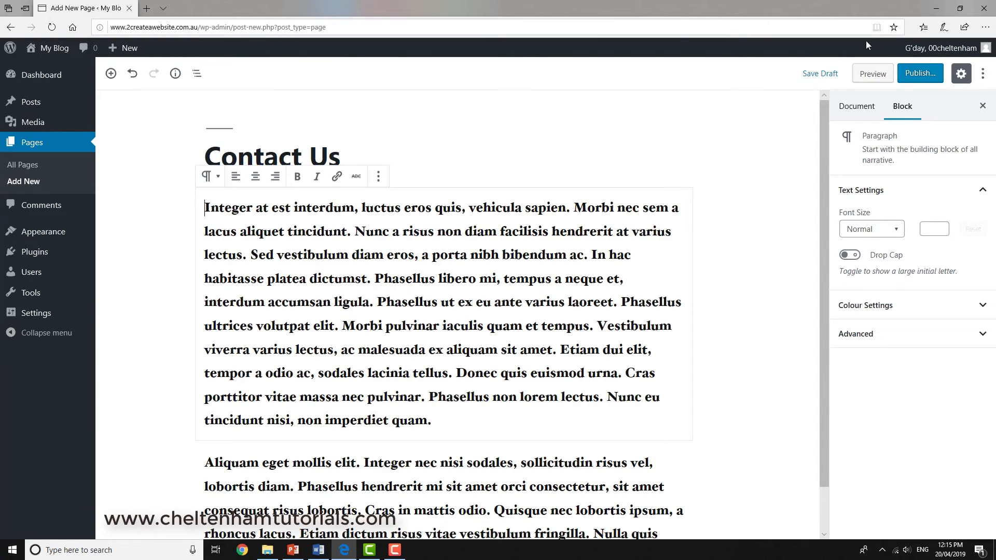
- Publish the Contact Us page and go back to the list of all pages
click(901, 72)
click(905, 73)
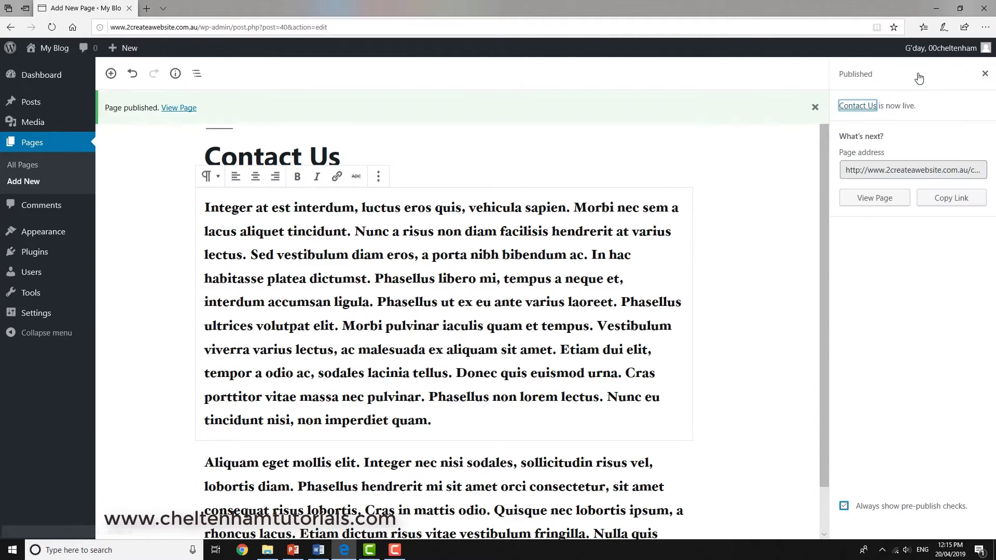
click(32, 168)
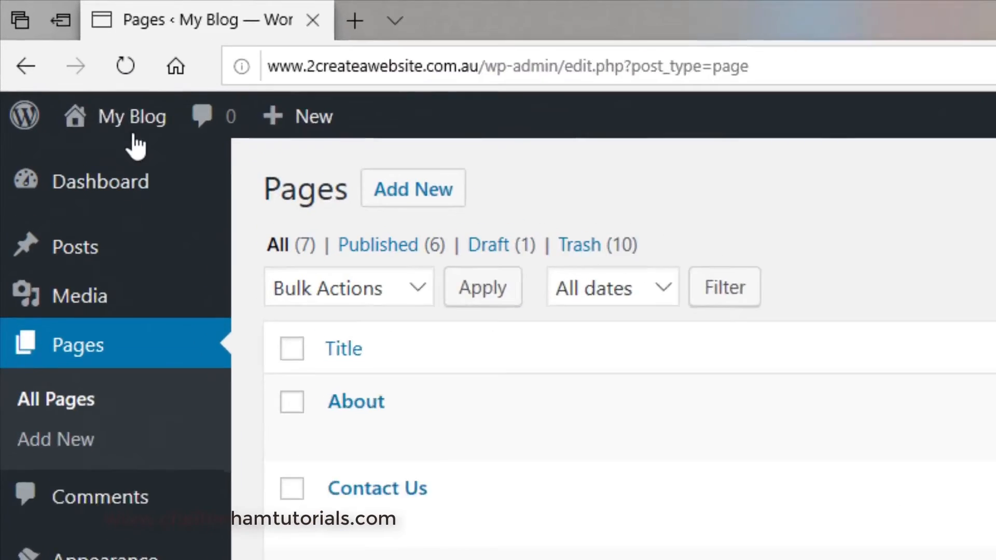
- Visit the live site from the admin area and look over its whole front page
mouse_move(41, 50)
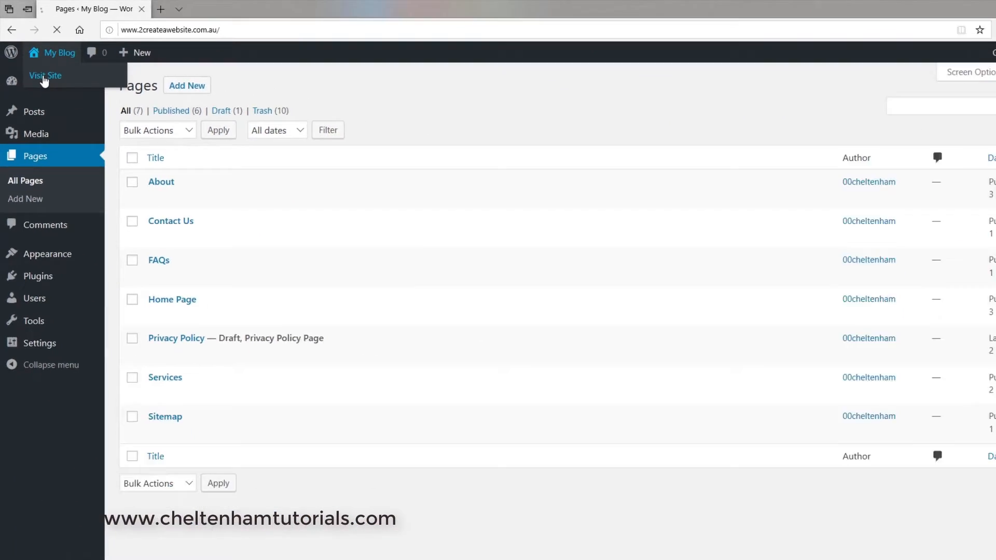
click(110, 190)
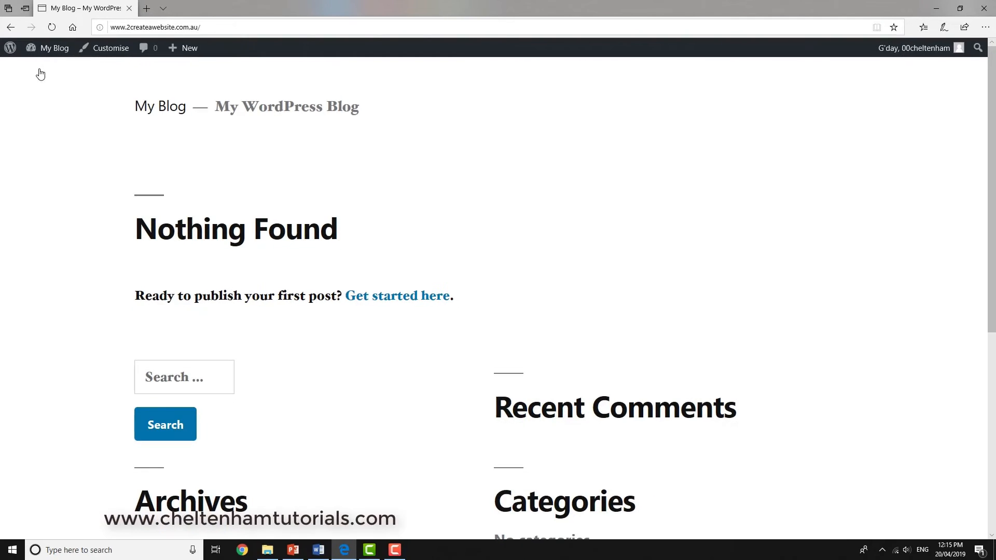
scroll(269, 201, down, 1)
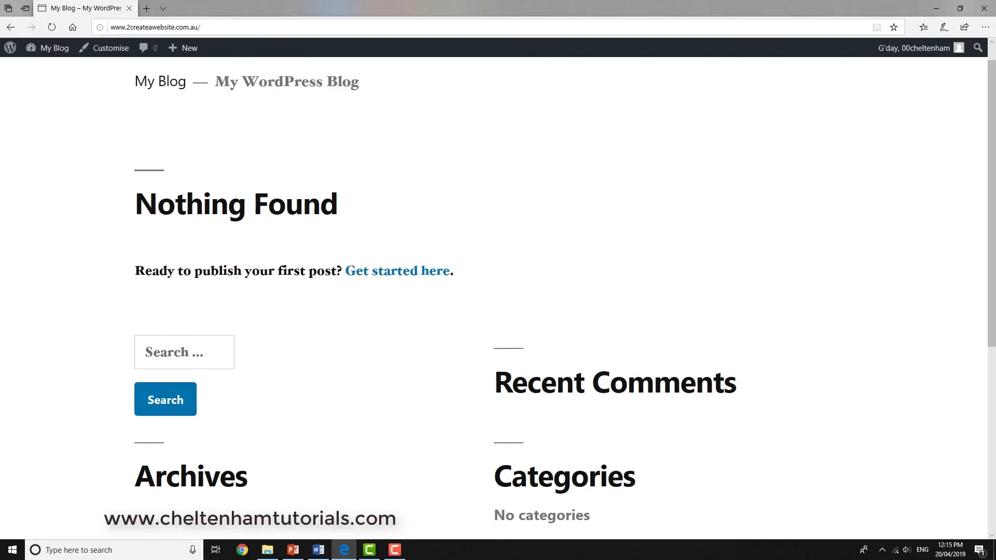
scroll(279, 235, down, 3)
scroll(278, 235, up, 4)
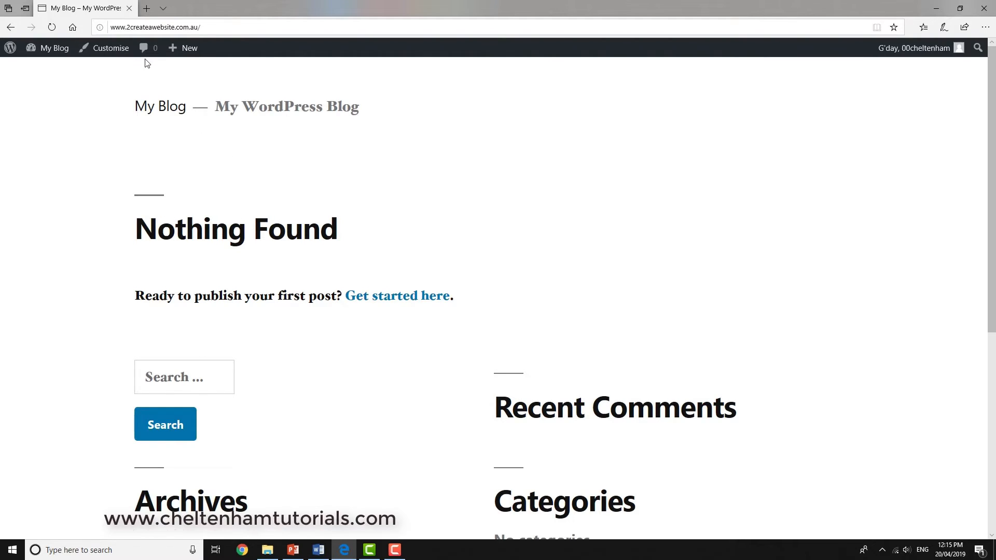
- Switch back and forth between the admin dashboard and the live site, and look through the front page again
mouse_move(54, 50)
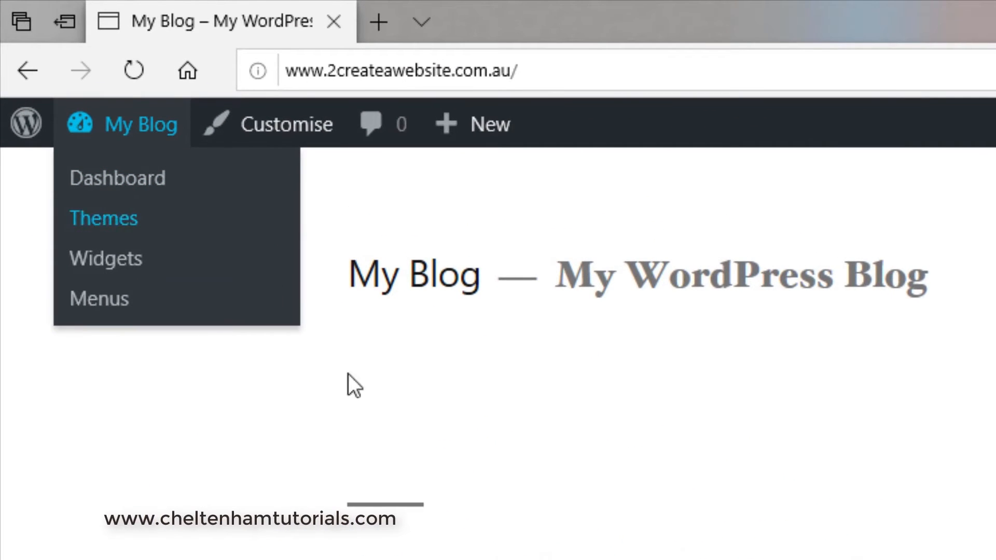
mouse_move(147, 145)
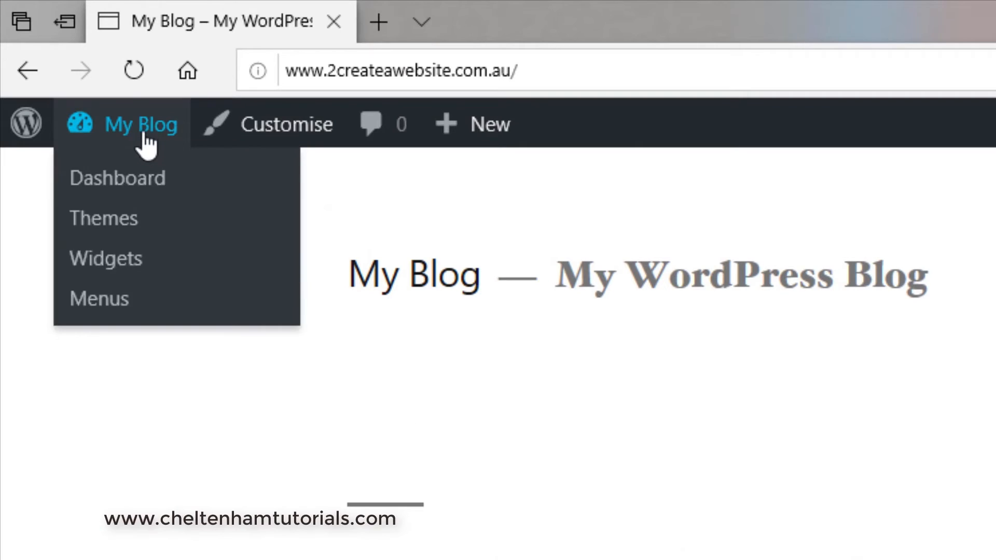
click(136, 179)
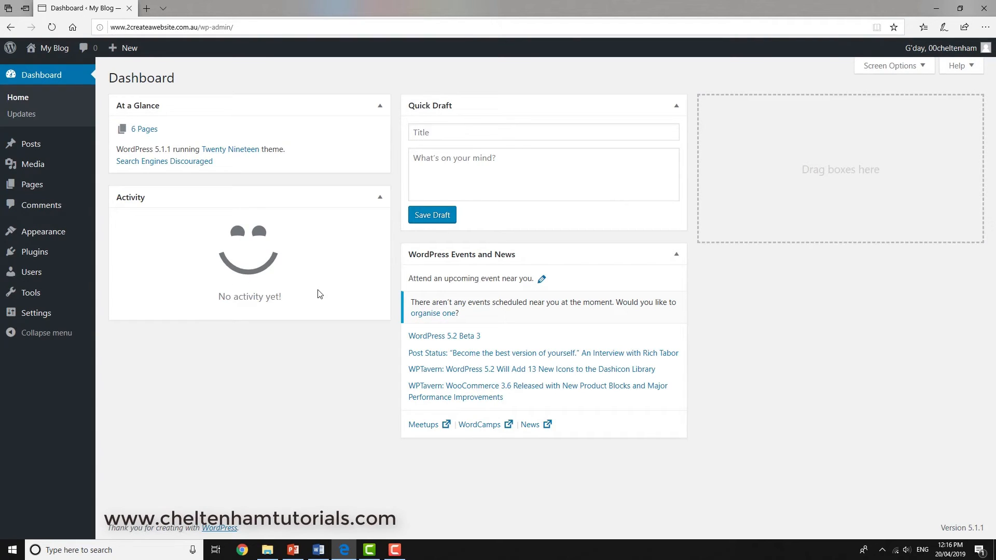
mouse_move(47, 48)
click(43, 73)
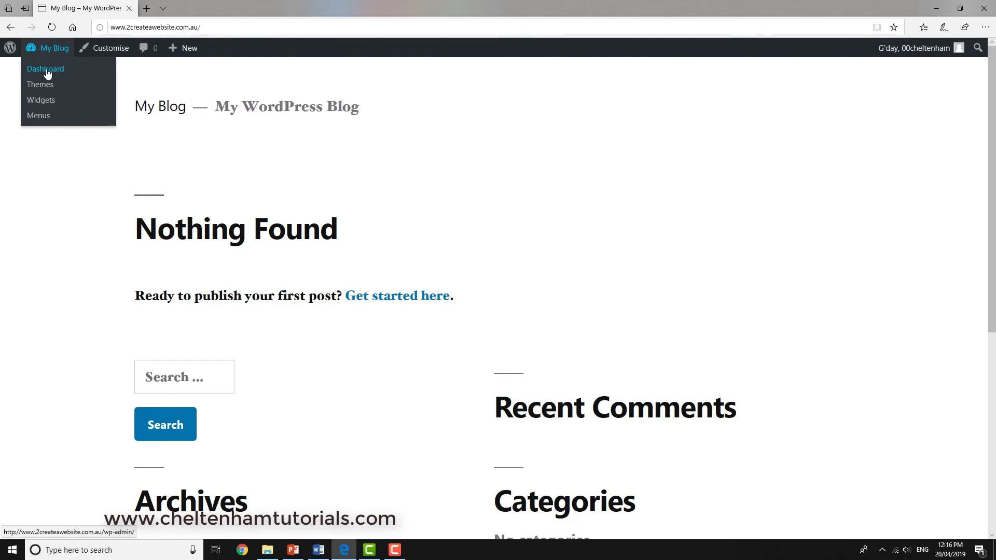
click(47, 73)
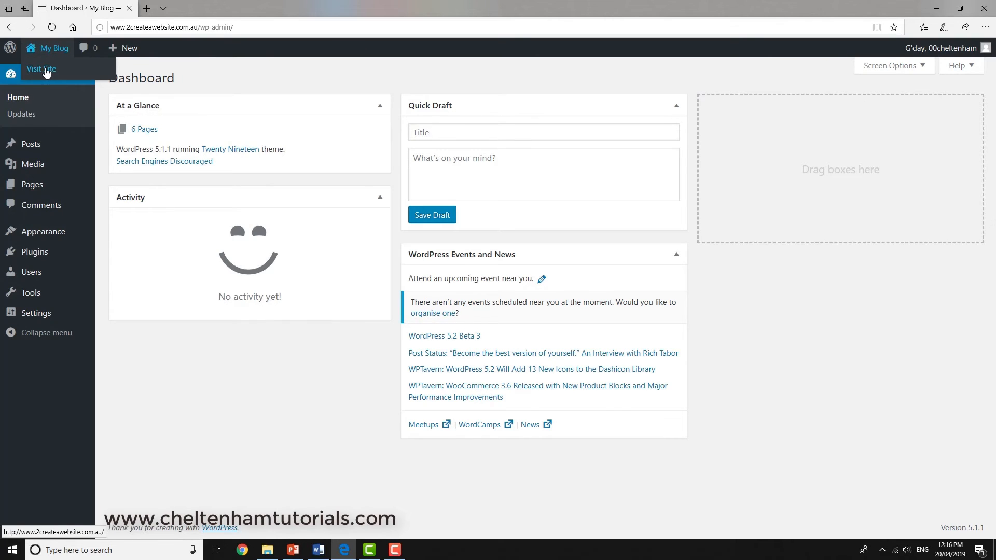
click(46, 73)
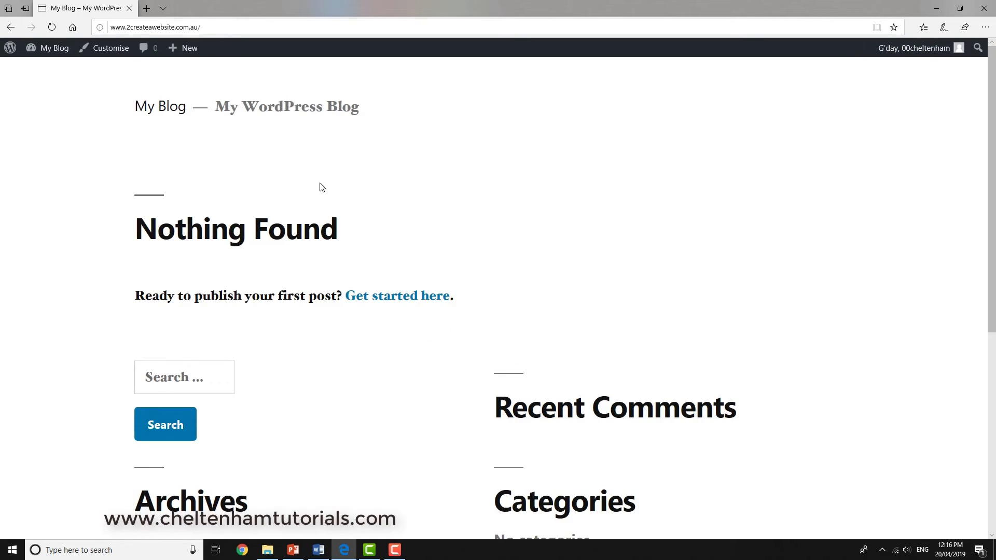
scroll(356, 209, down, 5)
scroll(358, 210, up, 2)
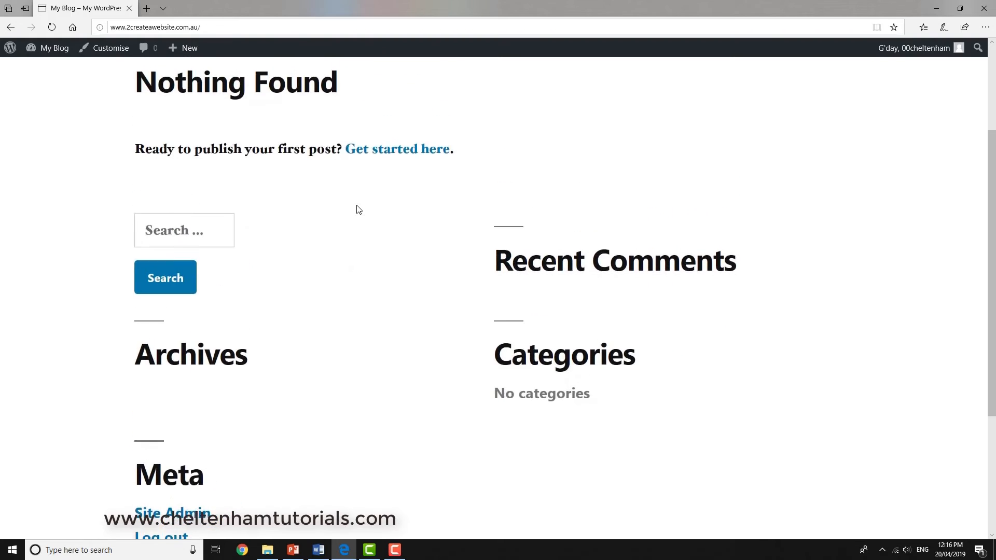
scroll(358, 210, up, 3)
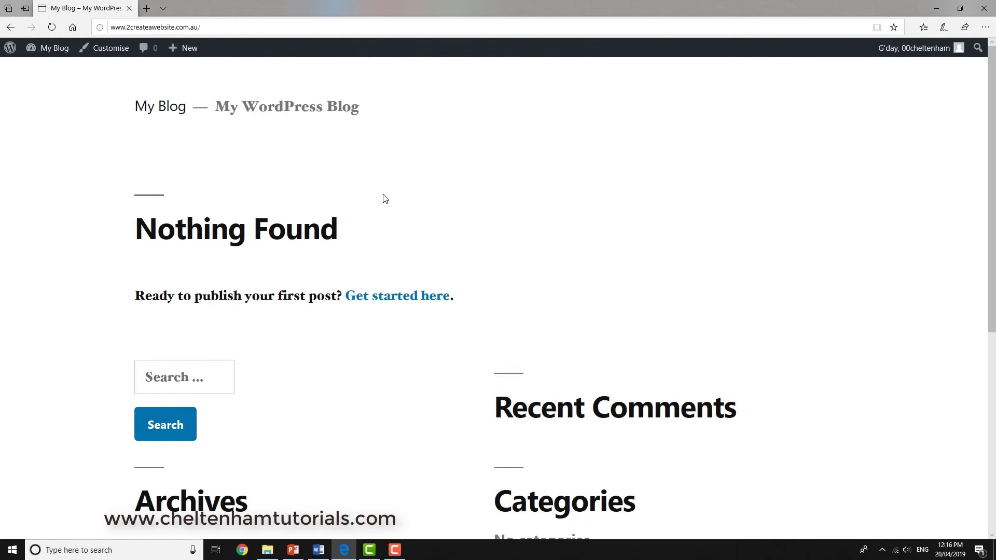
- Return to the dashboard and open the About page for editing from the list of all pages
mouse_move(60, 54)
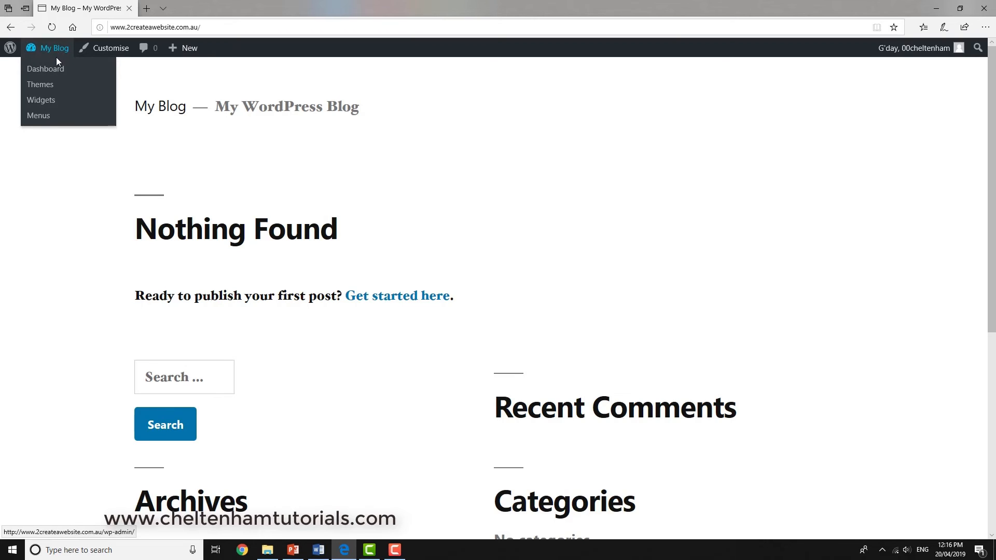
click(52, 71)
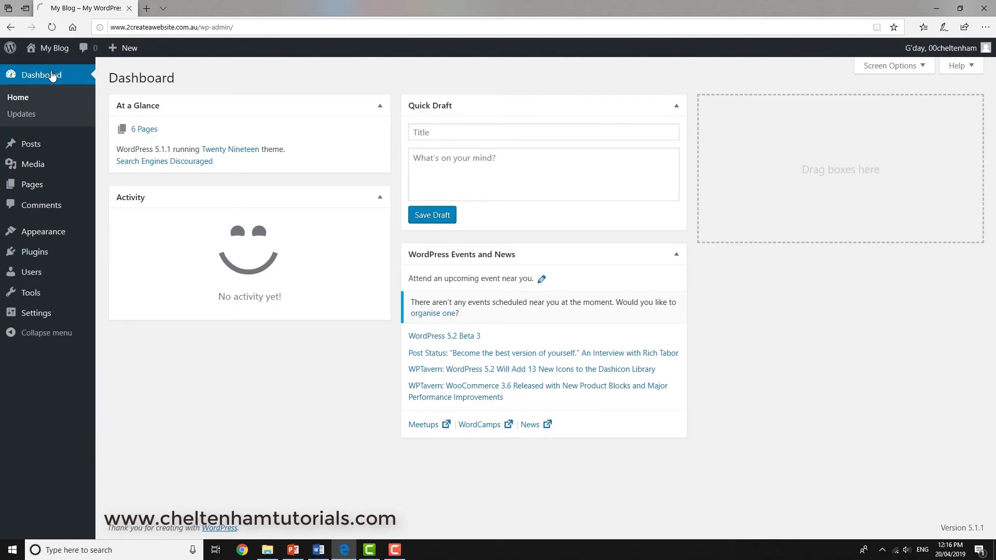
click(29, 188)
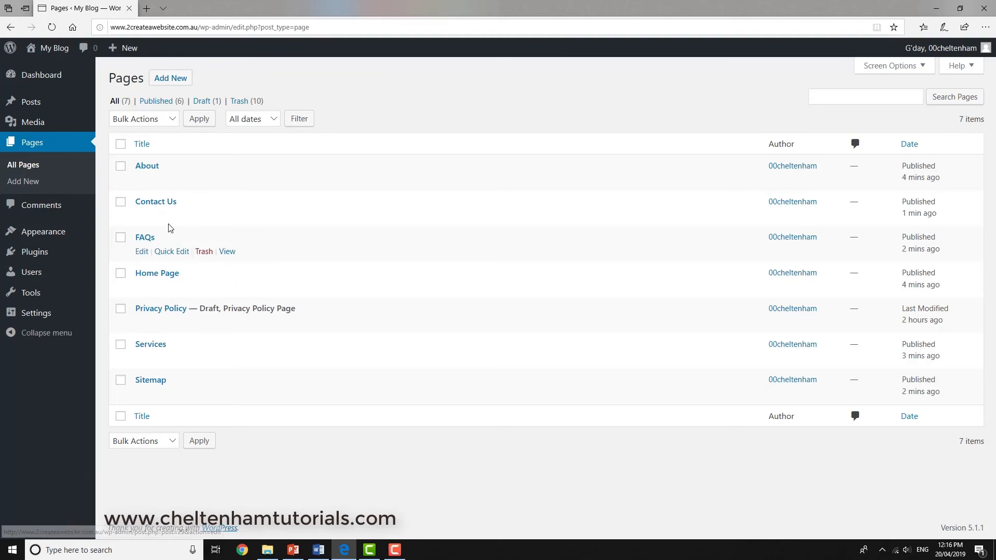
click(149, 169)
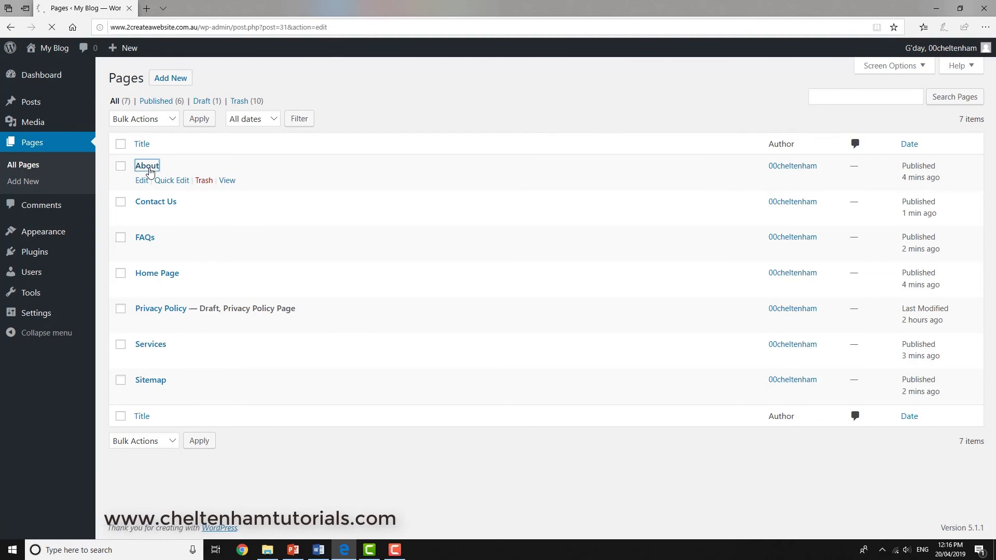